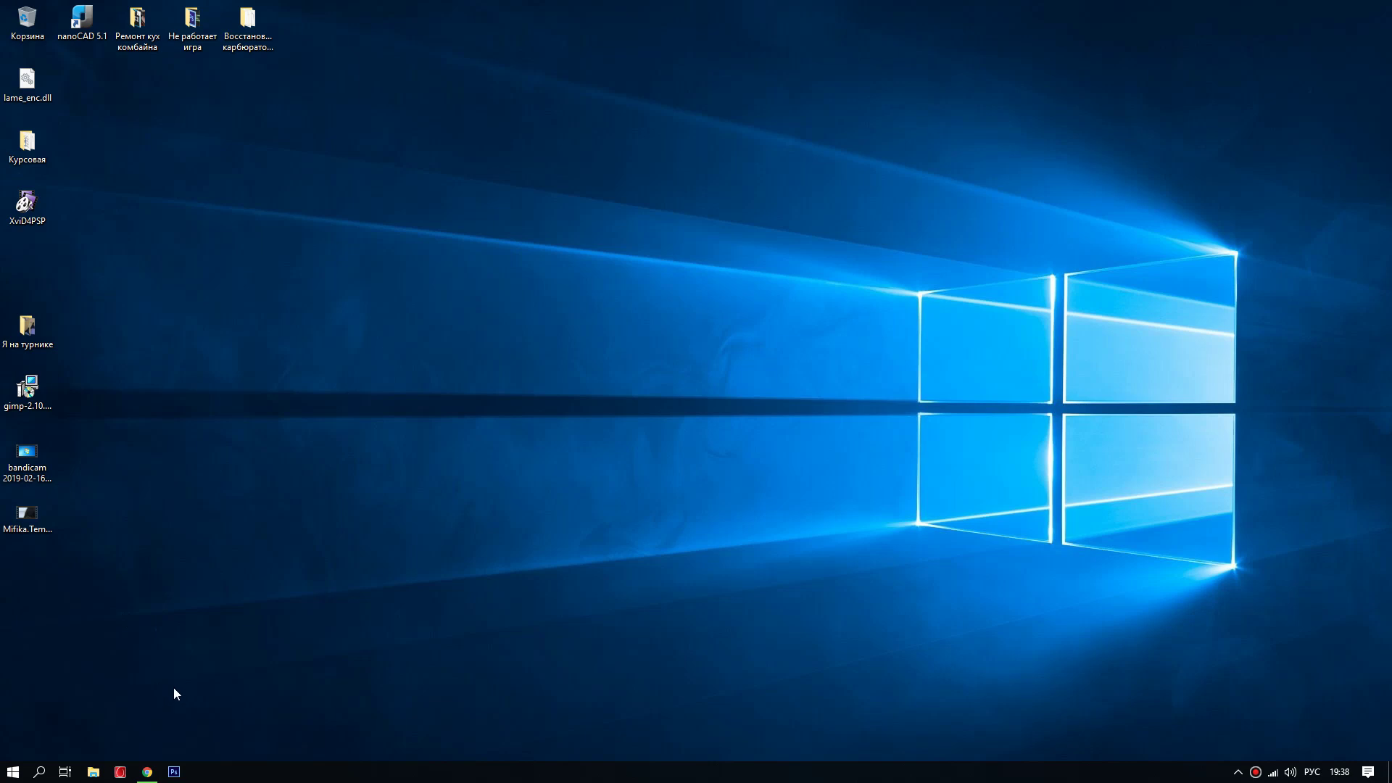
Switch to the Chrome browser and look through the open pages on video converters, including Format Factory, Ashampoo, Movavi and ВидеоМАСТЕР.
left_click(148, 773)
left_click(253, 16)
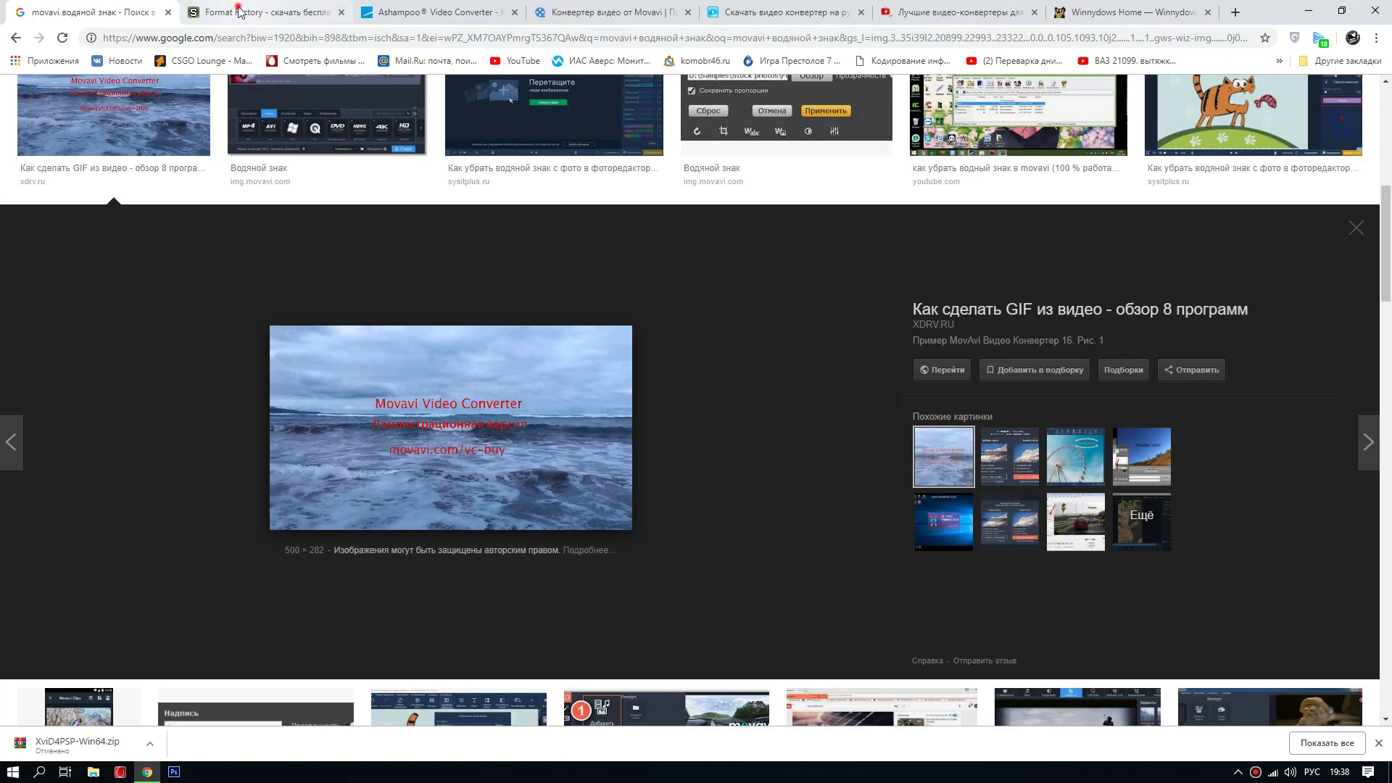
left_click(423, 14)
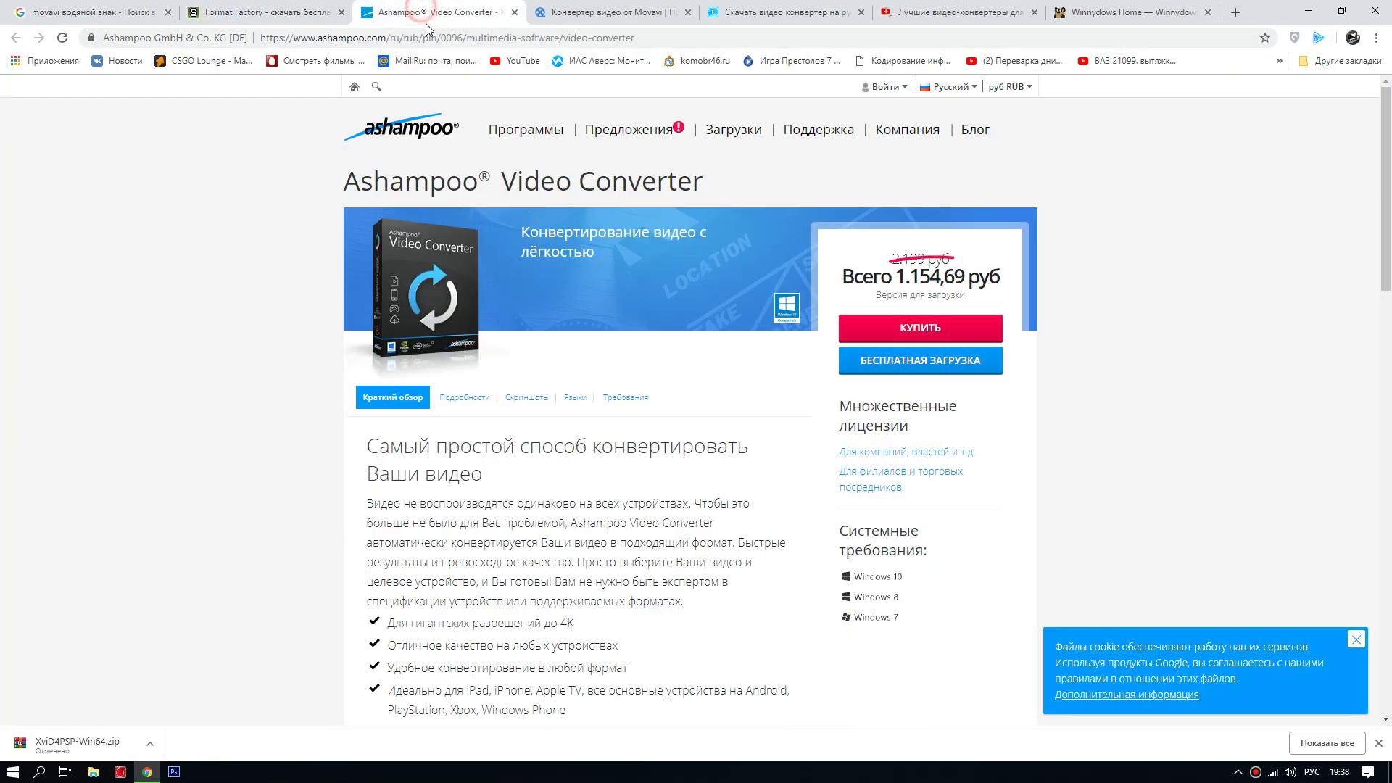
left_click(594, 12)
left_click(769, 15)
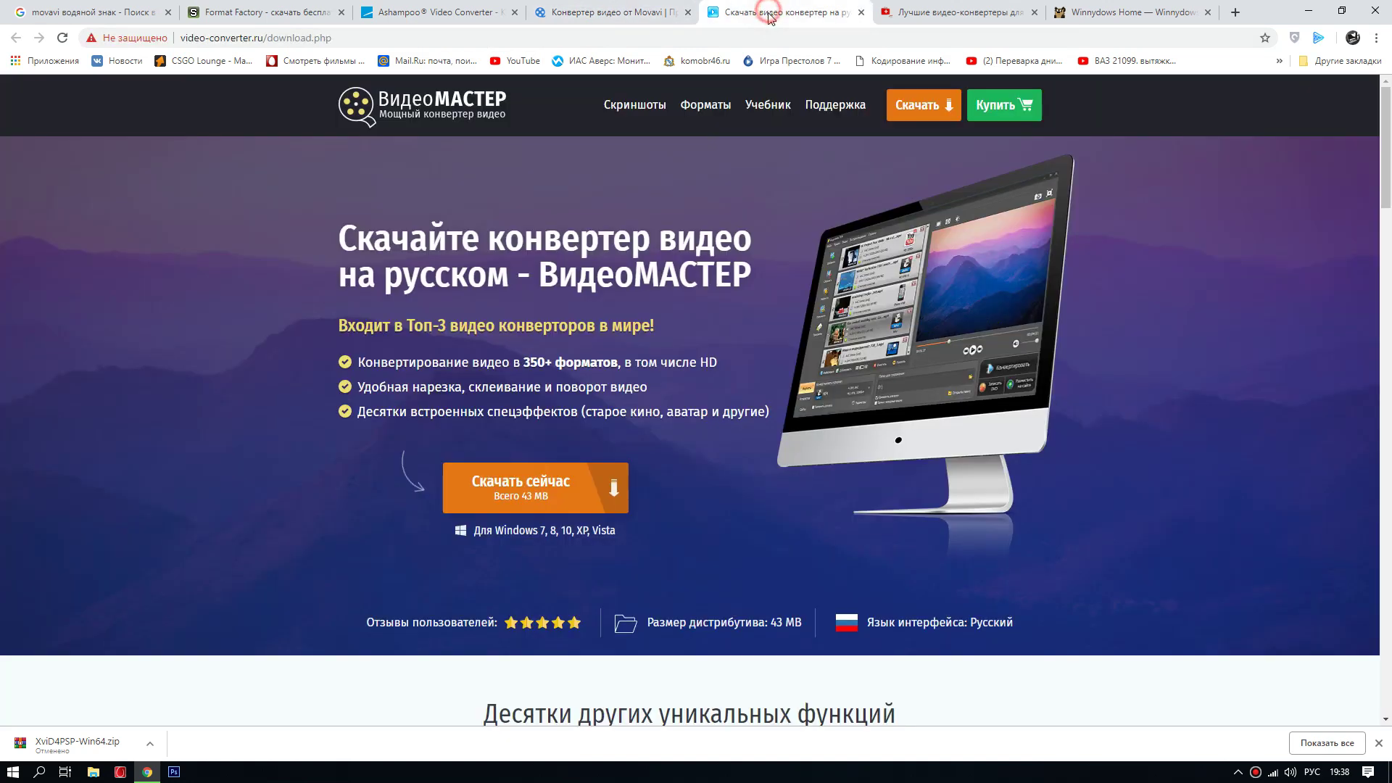
left_click(958, 12)
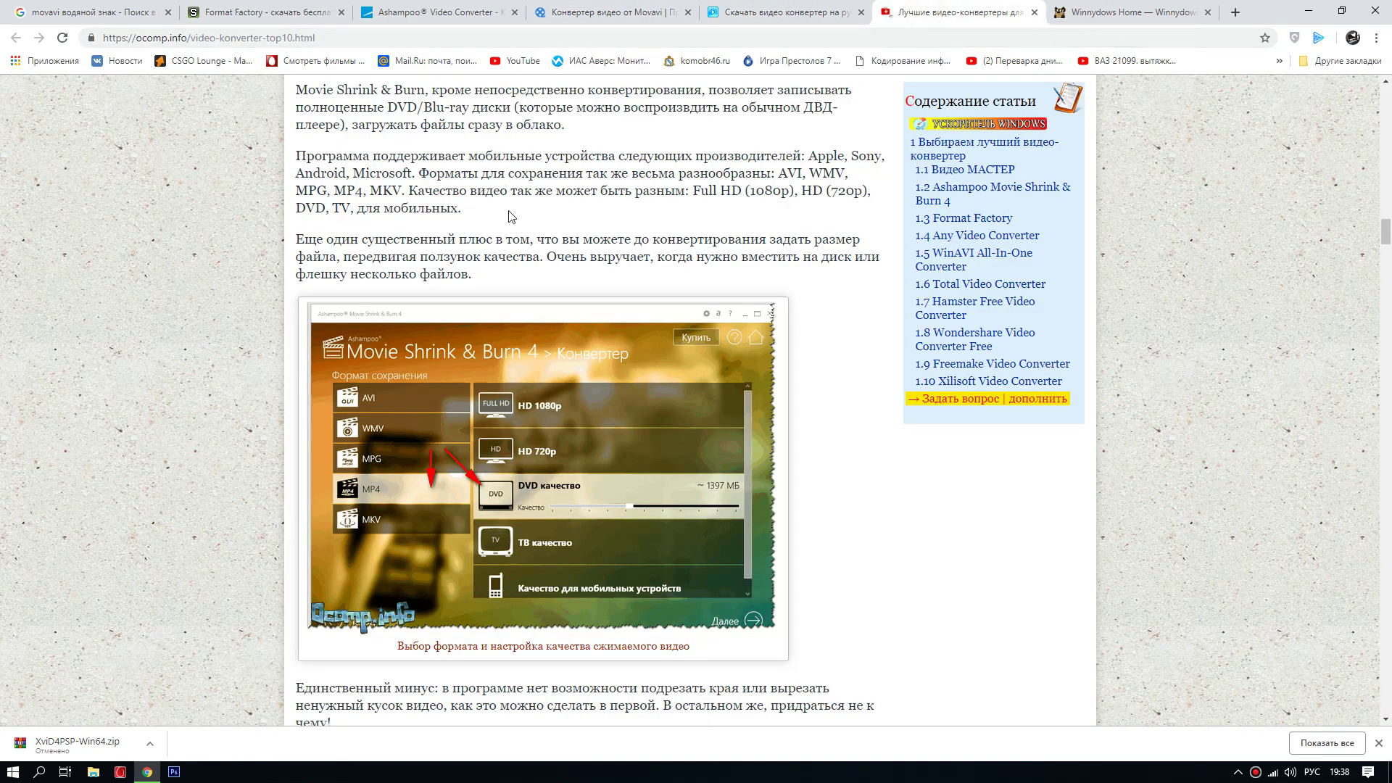
Examine the ocomp.info article on the best video converters, from the program reviews to its table of contents.
scroll(523, 252, "down", 4)
scroll(500, 304, "up", 10)
scroll(490, 337, "up", 15)
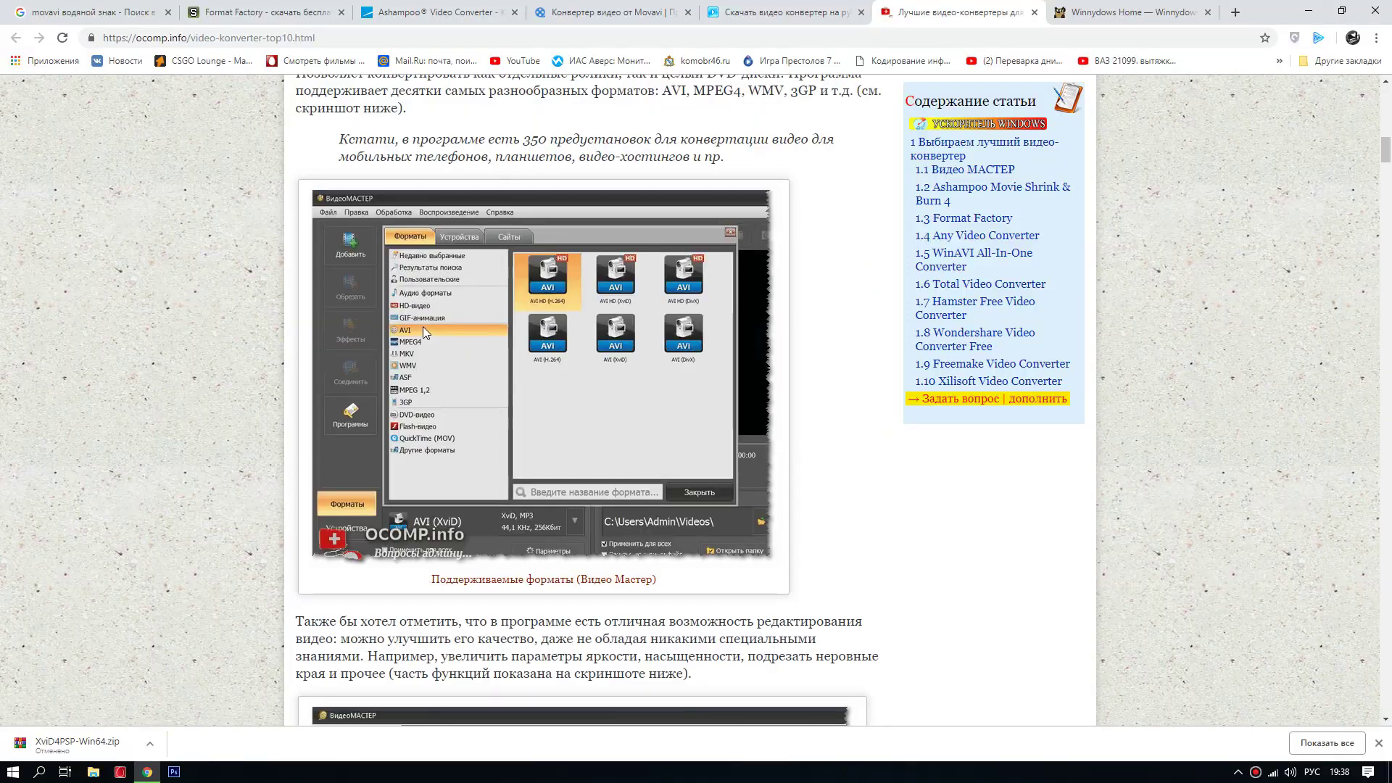
scroll(416, 312, "up", 4)
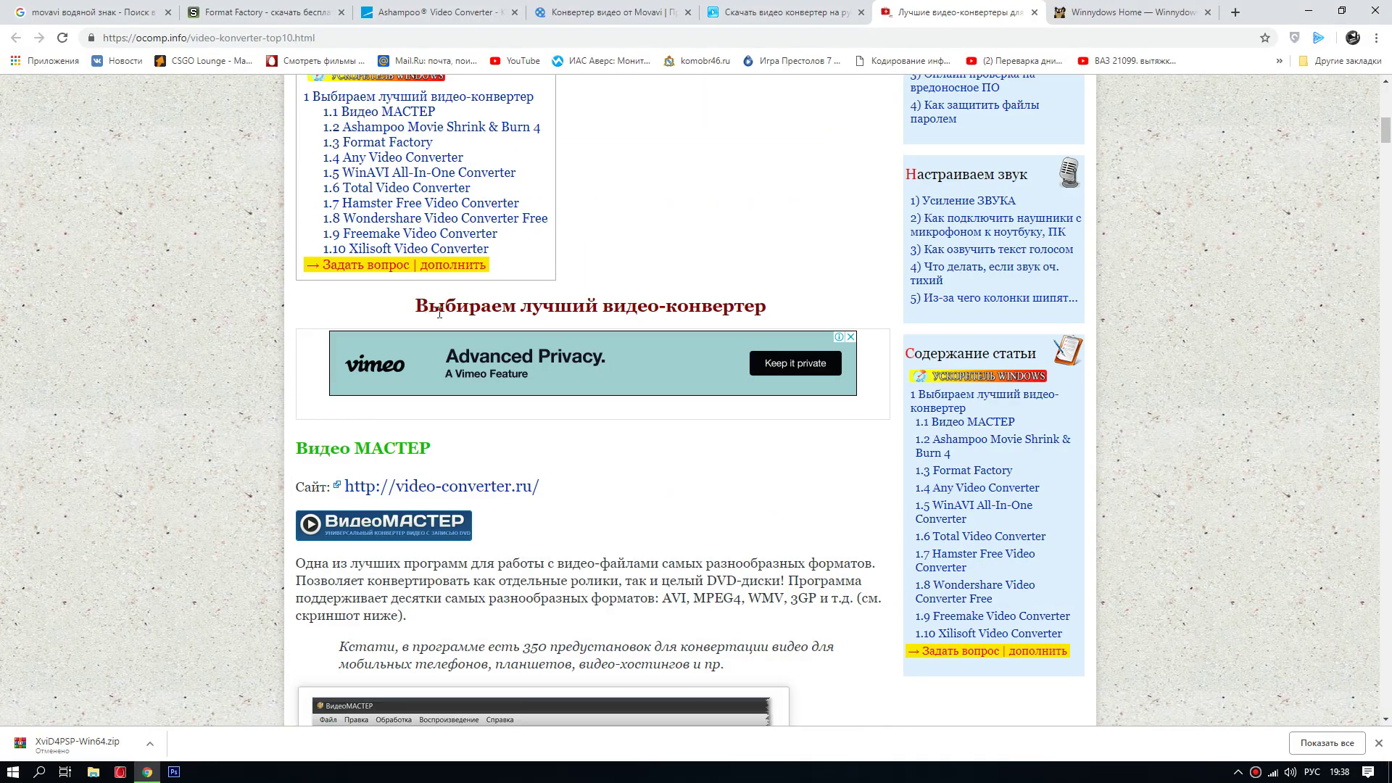
scroll(439, 312, "up", 5)
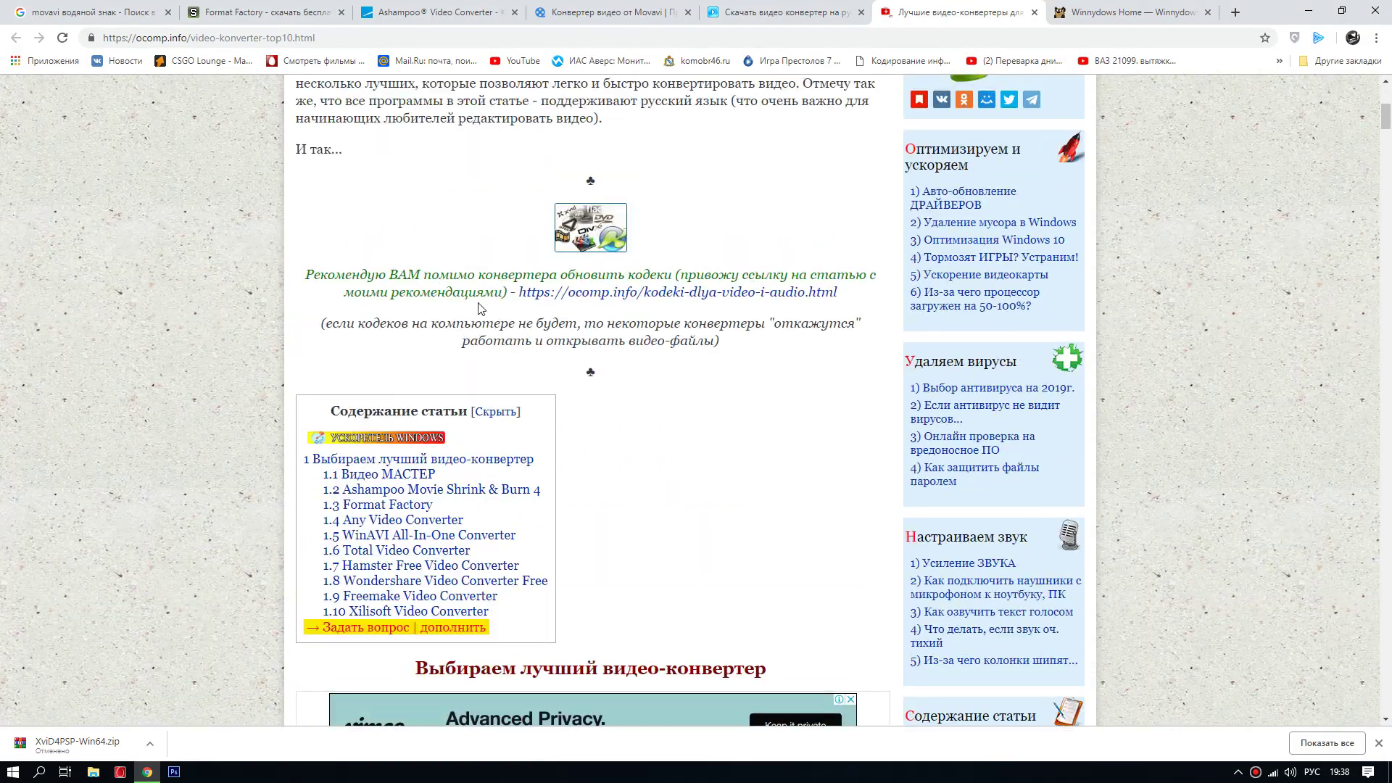
scroll(487, 309, "up", 6)
scroll(486, 297, "down", 9)
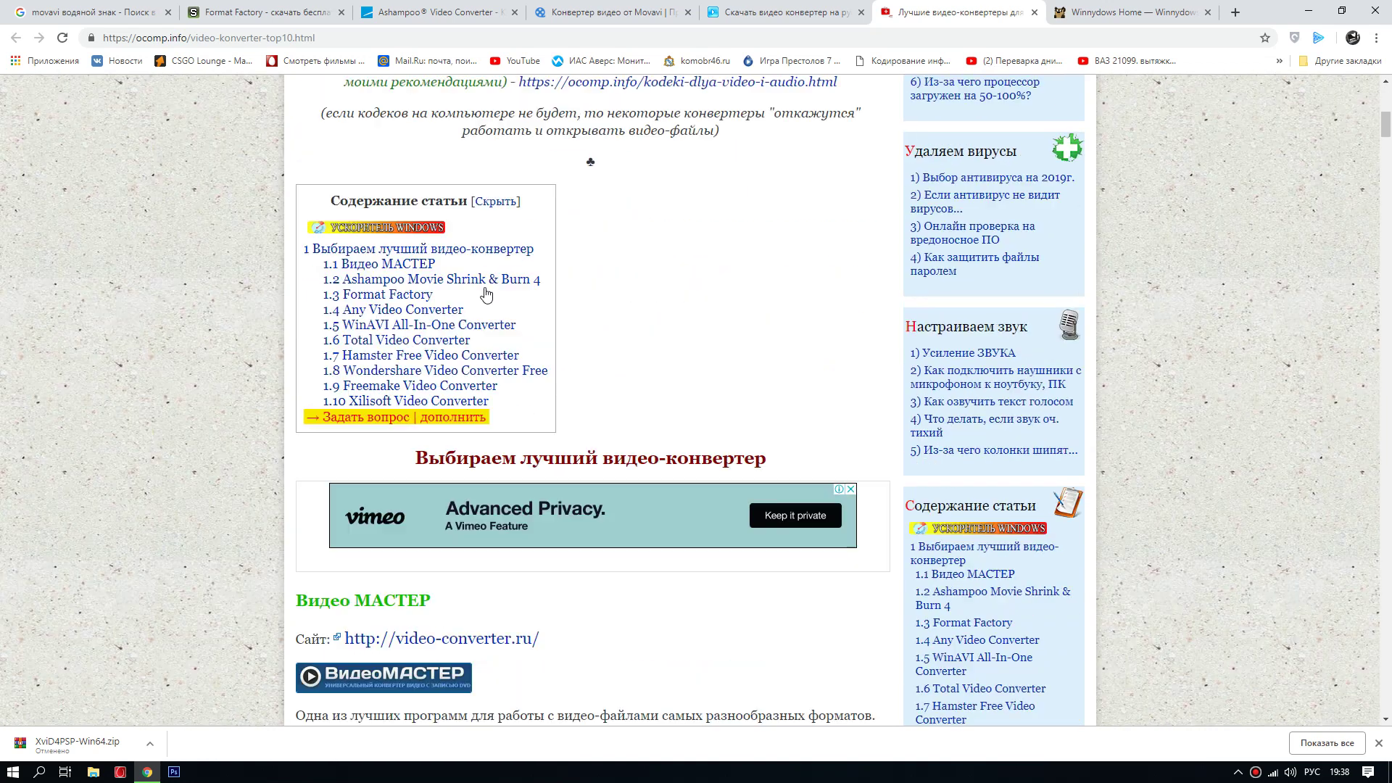
scroll(486, 294, "down", 2)
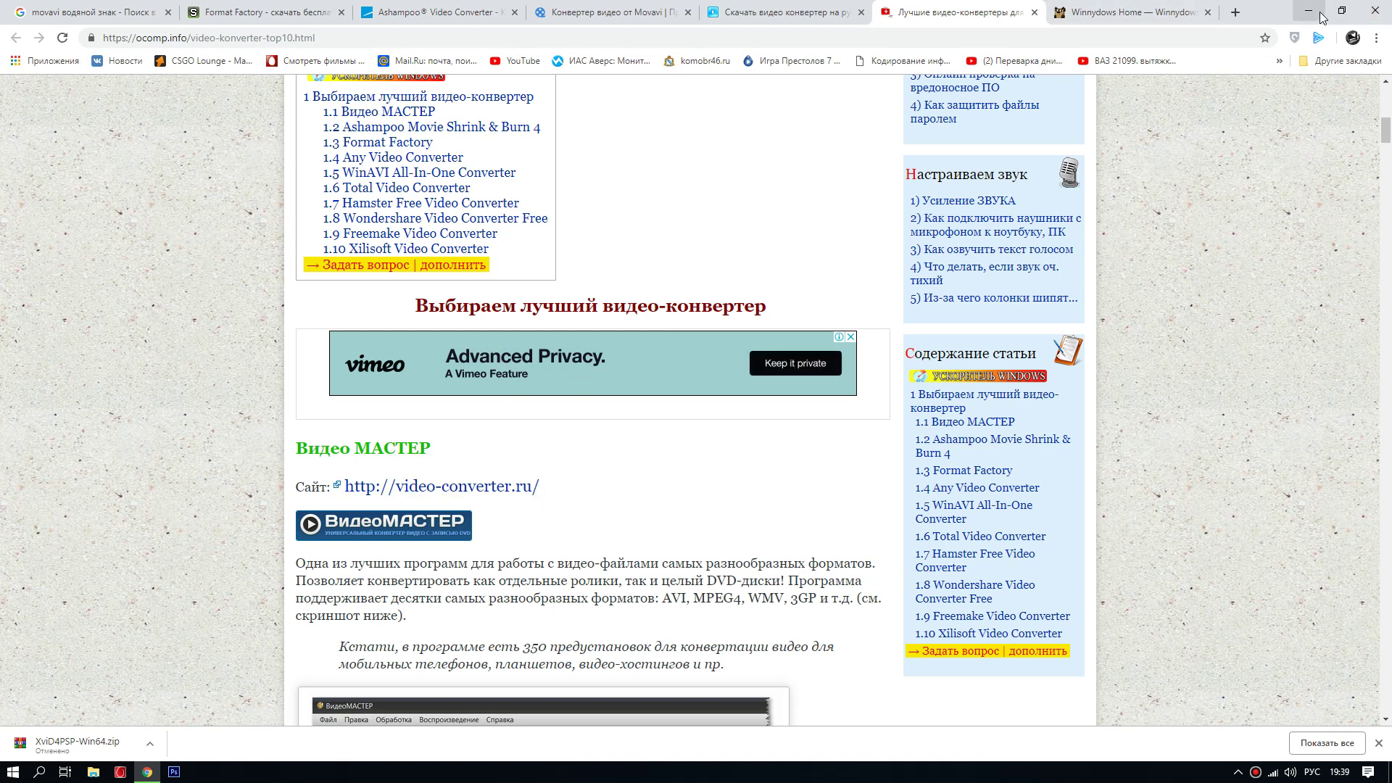
Examine the Movavi watermark sample image and the XviD4PSP 8.0.36 DAILY downloads on the Winnydows site, and minimize the browser.
left_click(33, 12)
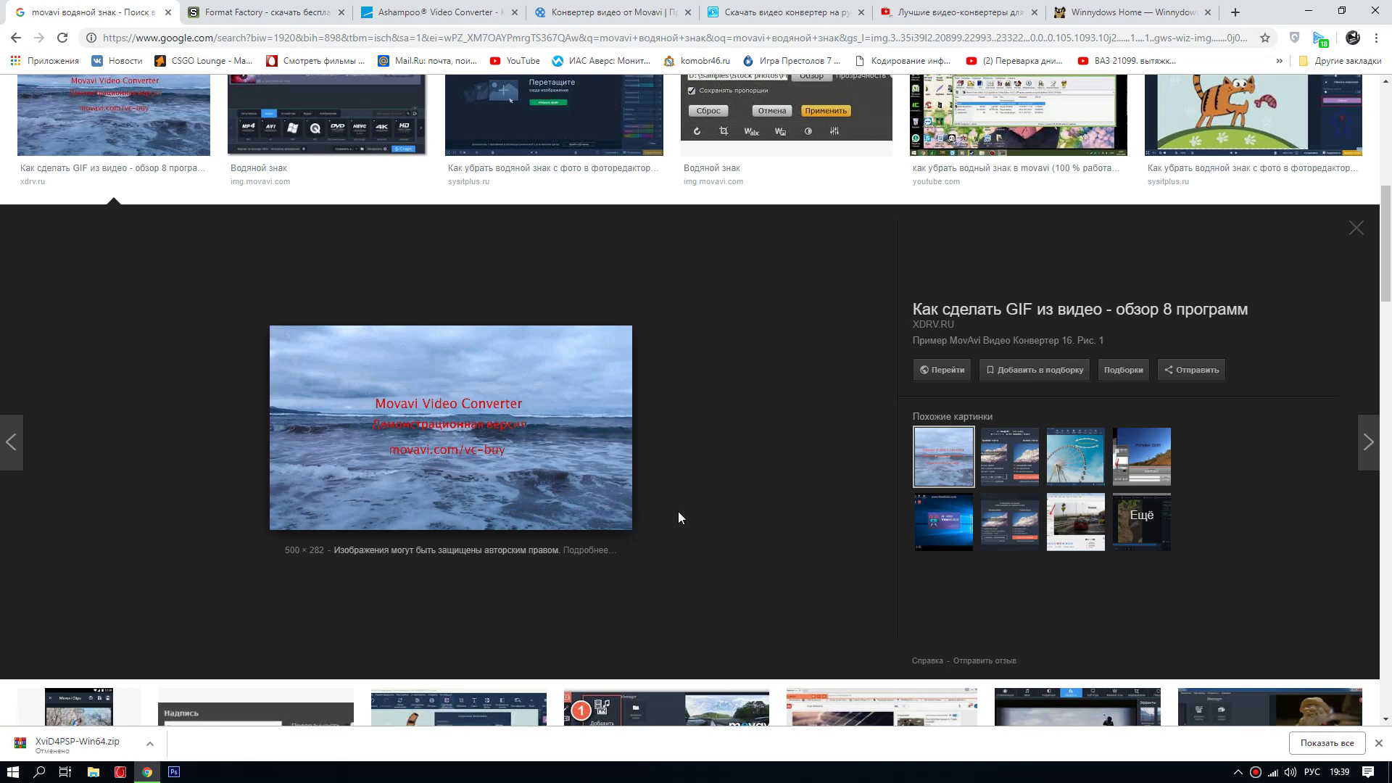
left_click(1103, 12)
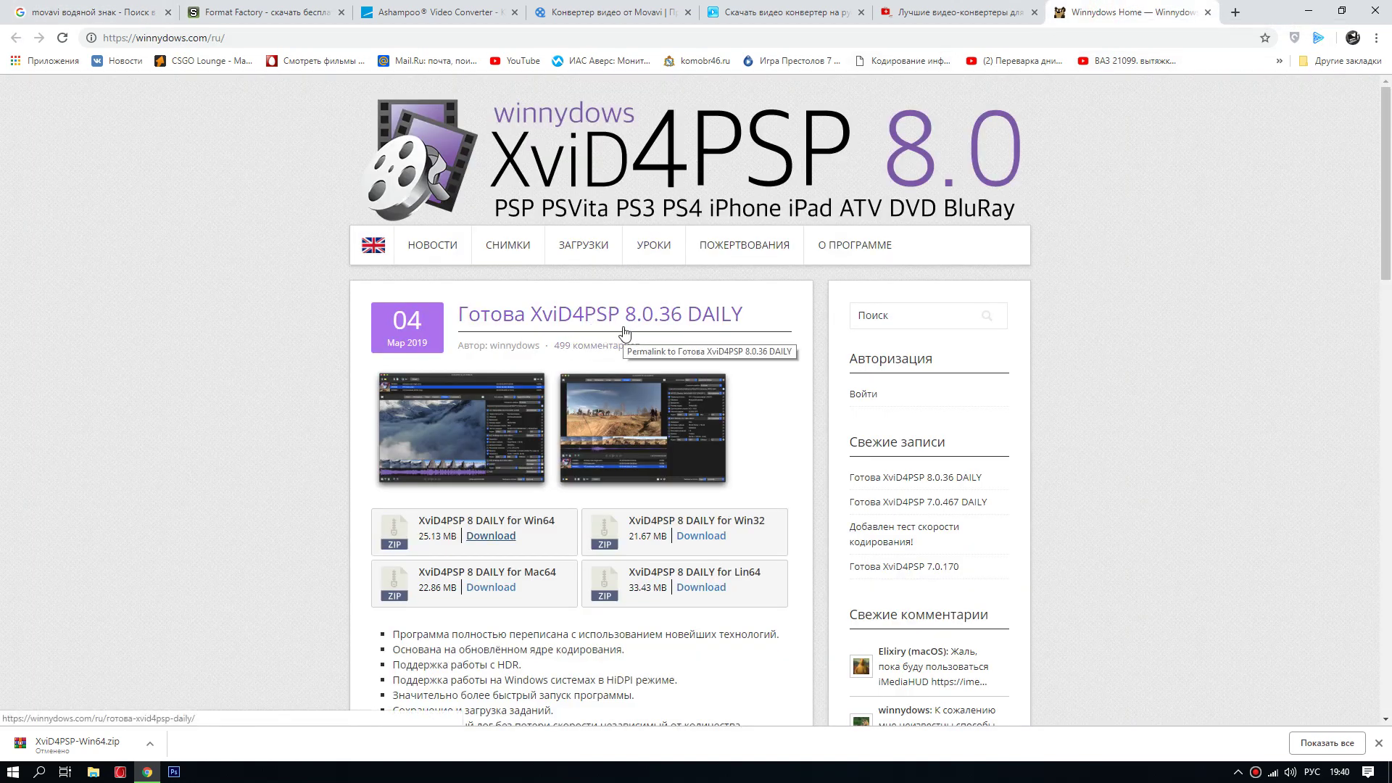
scroll(526, 358, "down", 2)
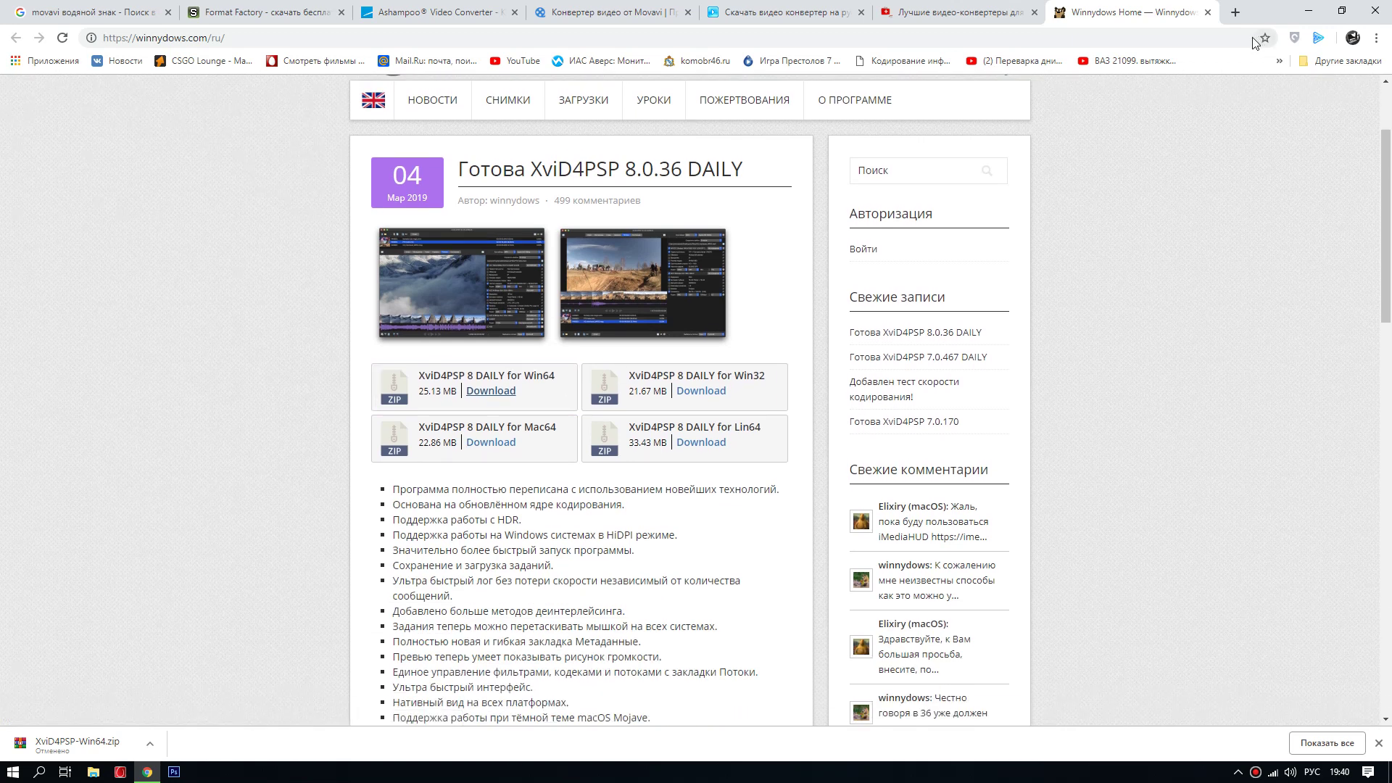
left_click(1315, 10)
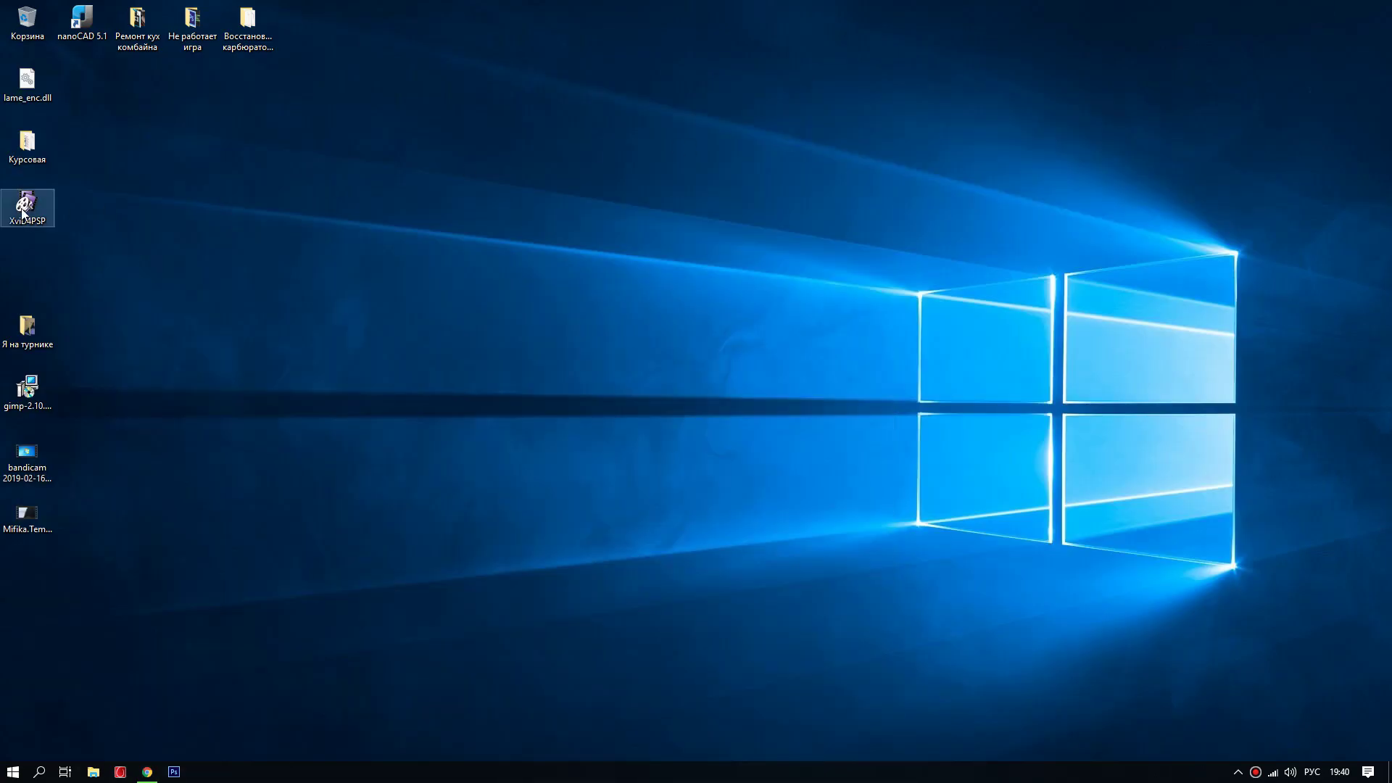
left_click_drag(24, 212, 63, 221)
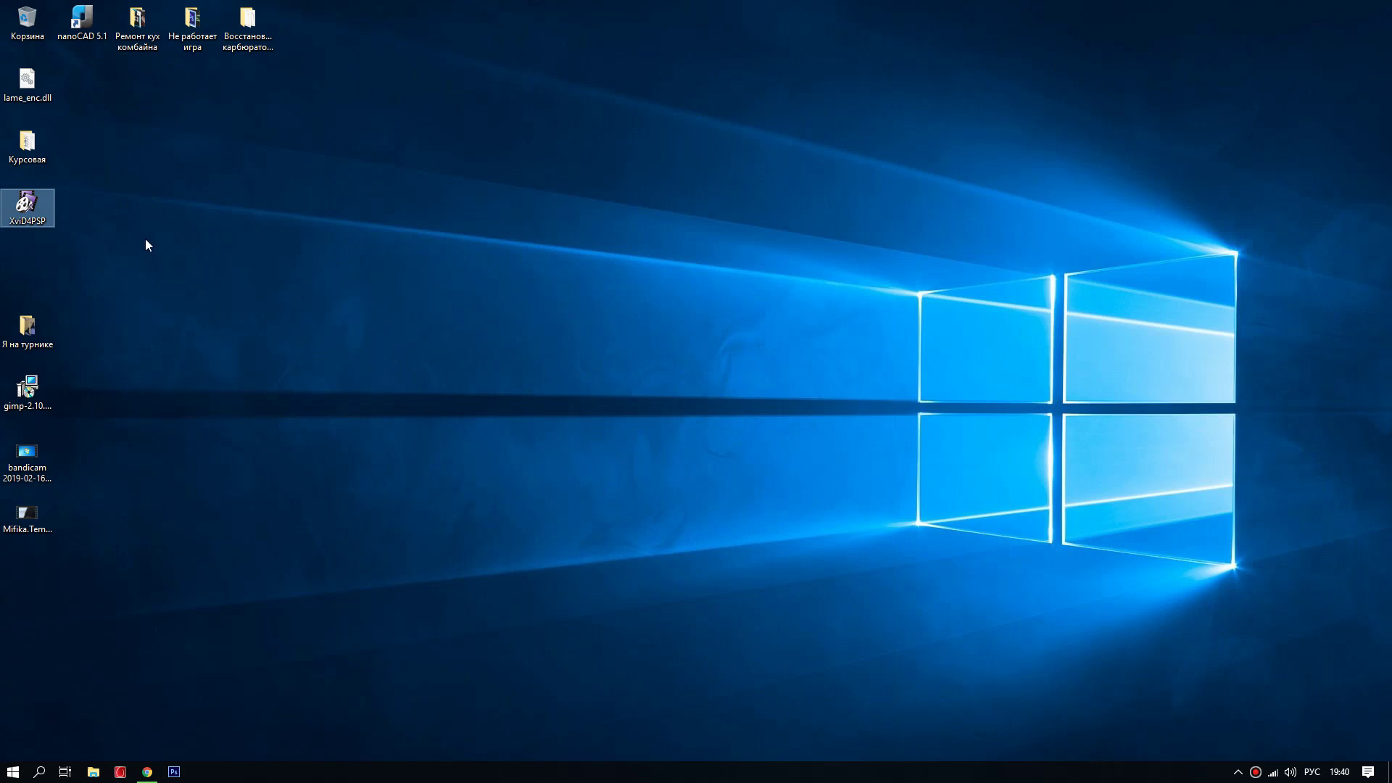
left_click(63, 252)
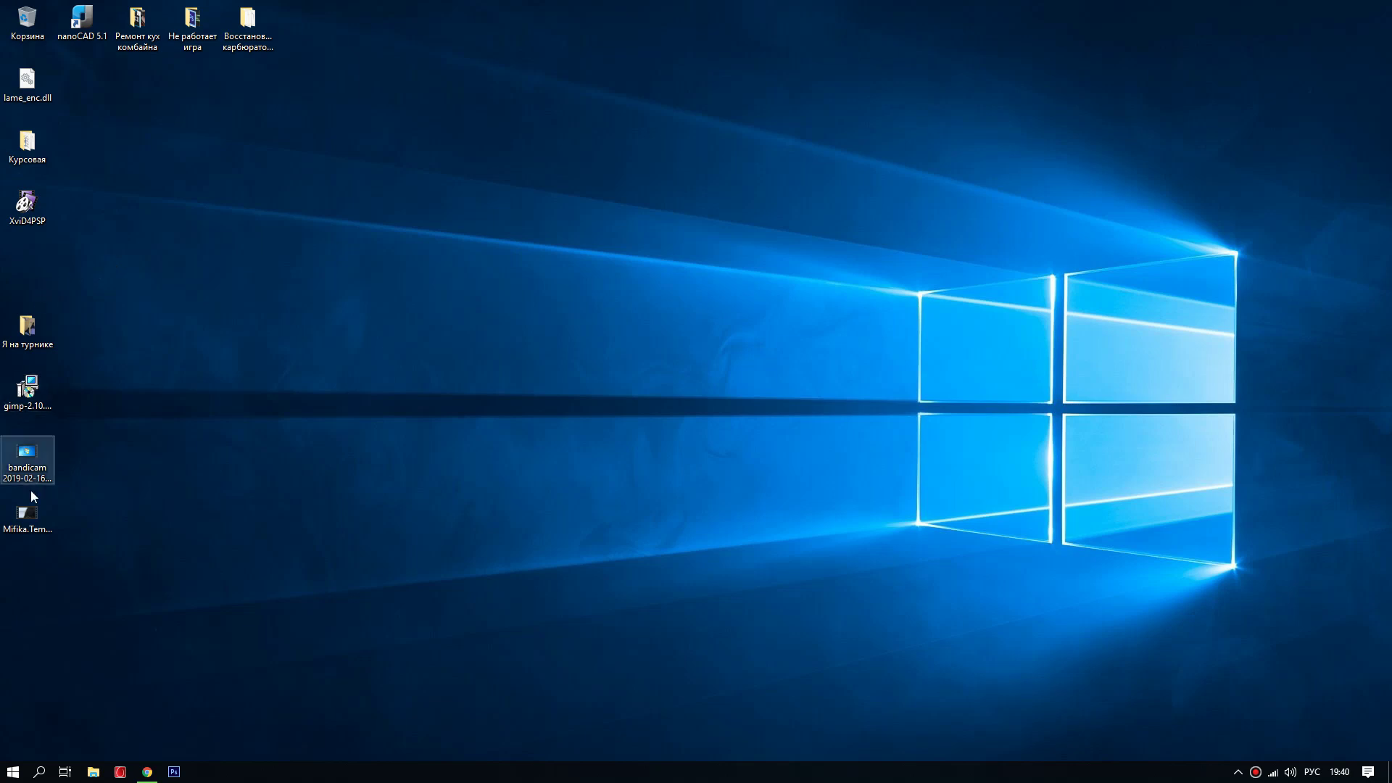
Move the Mifika.Temnye.vremena.2015.P.HDRip video file to the free desktop area beside the column of icons, below the XviD4PSP icon's level.
left_click(23, 519)
left_click_drag(23, 519, 135, 290)
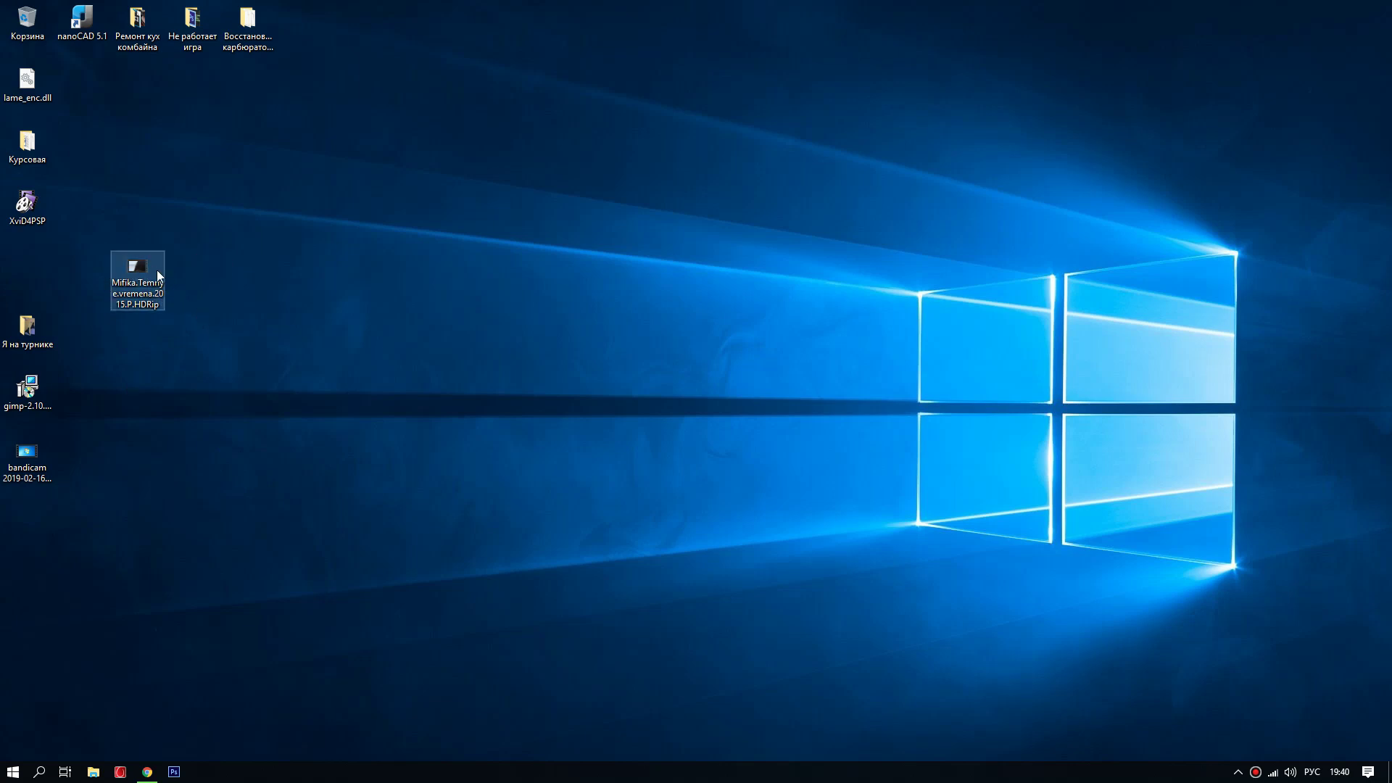
left_click_drag(158, 271, 222, 285)
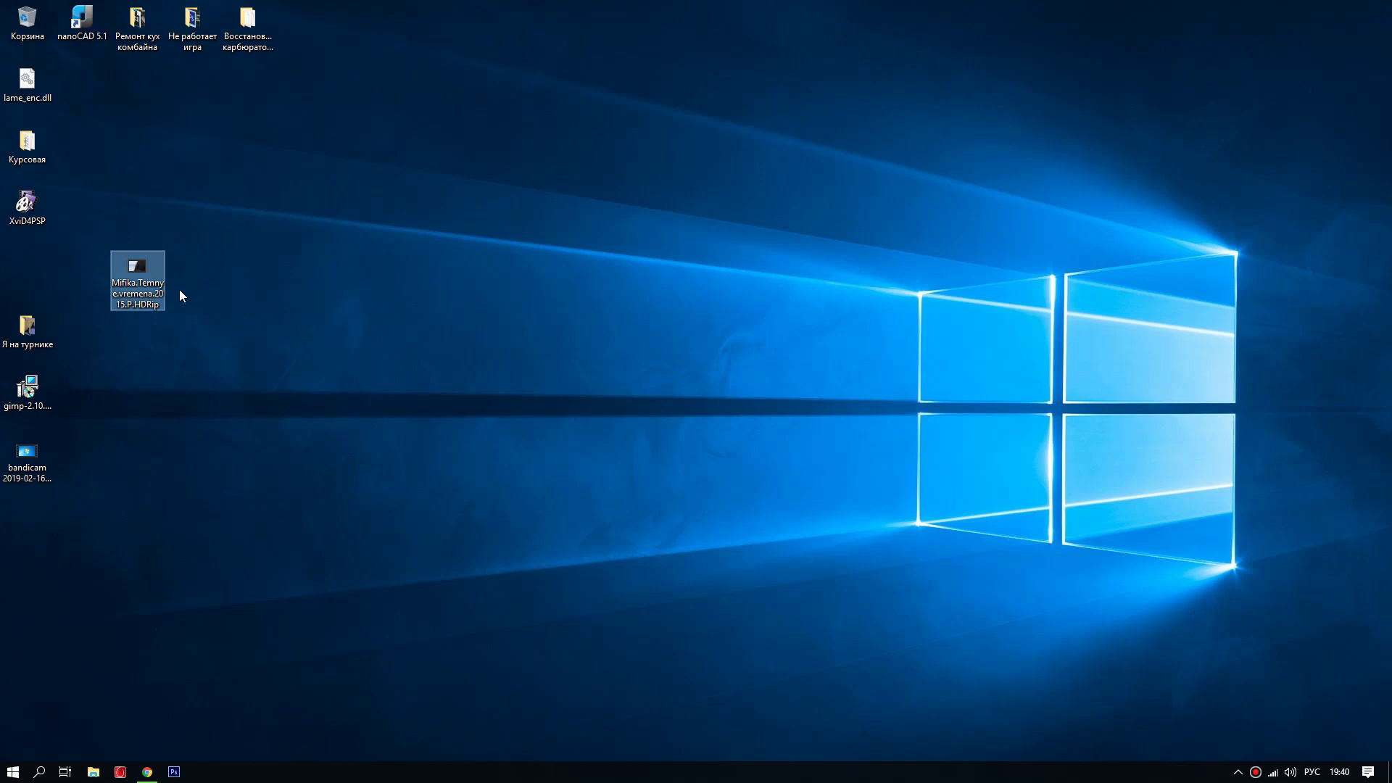
Check the file type and size in the properties of the Mifika.Temnye.vremena.2015.P.HDRip video, and close them.
right_click(134, 281)
left_click(180, 612)
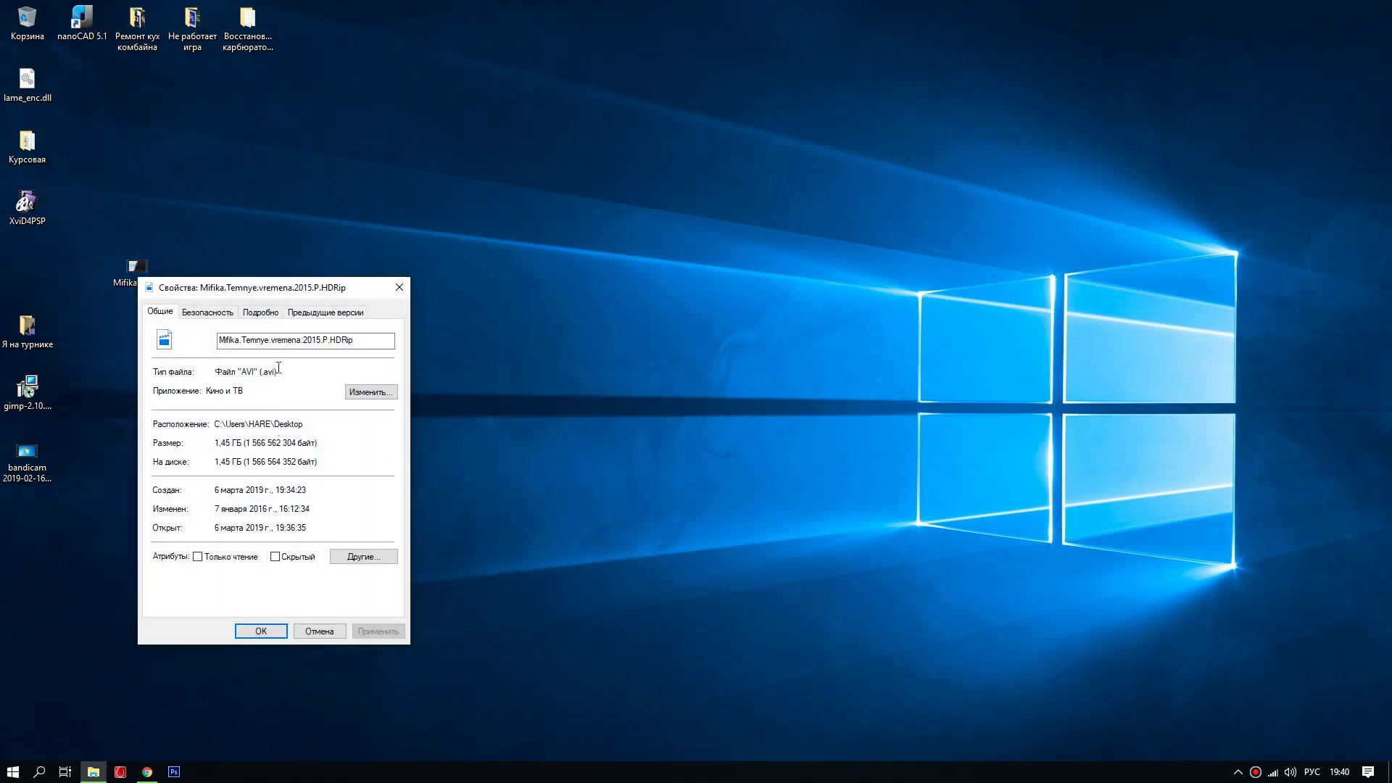
left_click(400, 287)
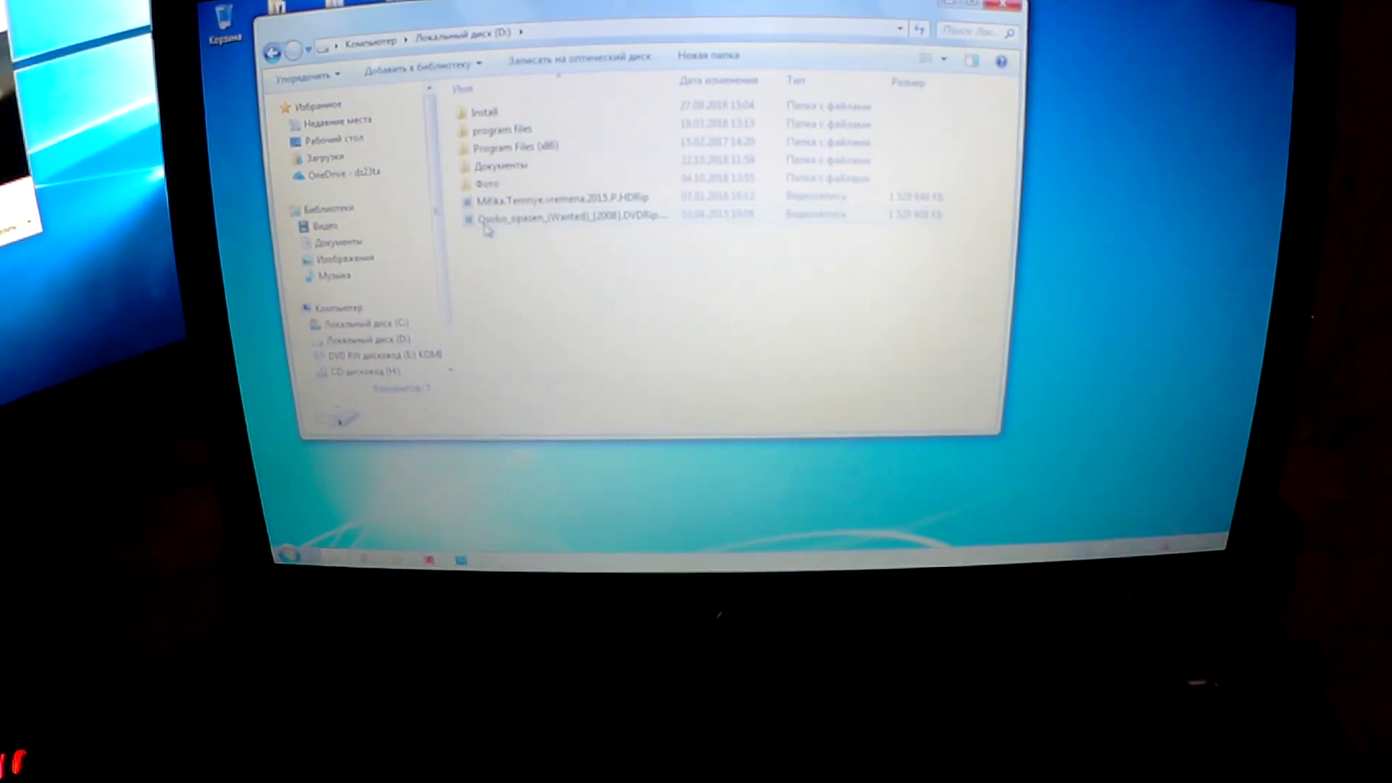
mouse_move(550, 230)
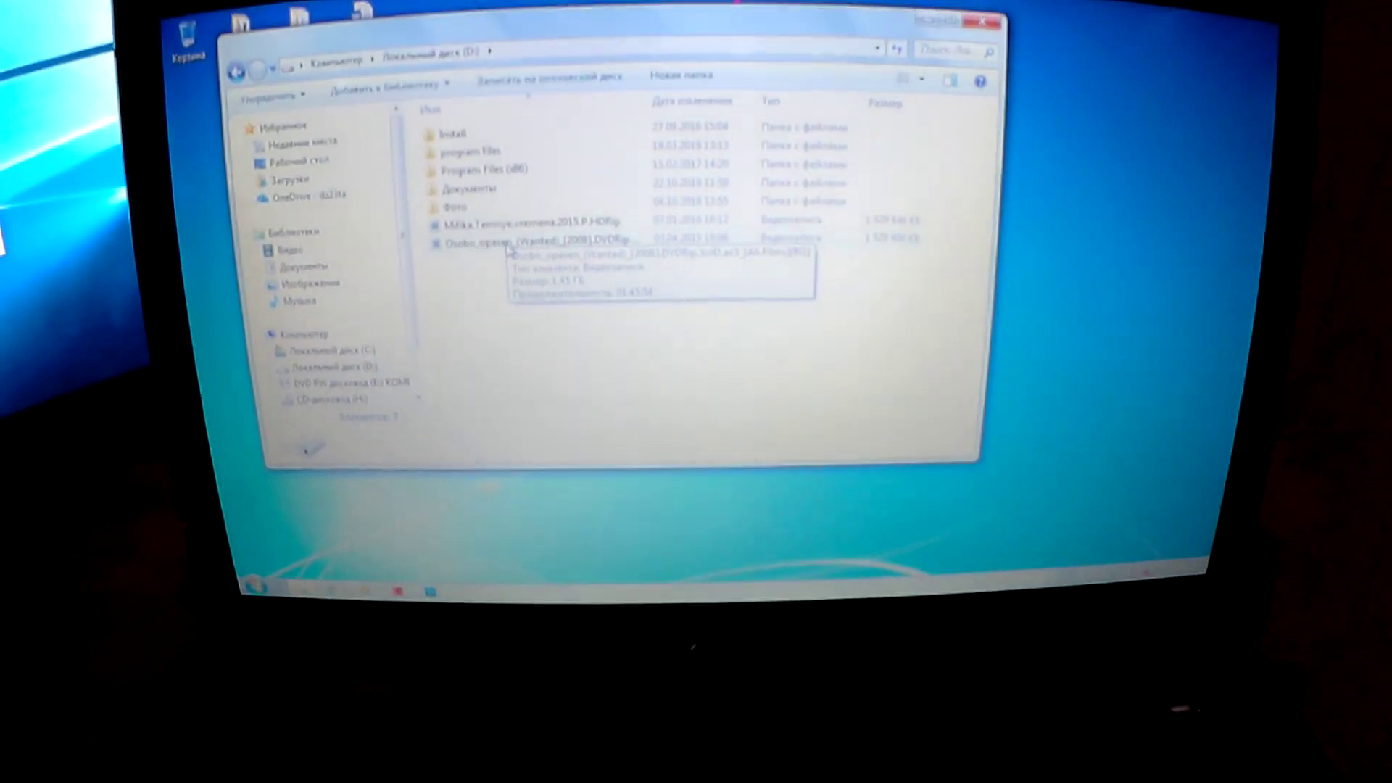
left_click(474, 211)
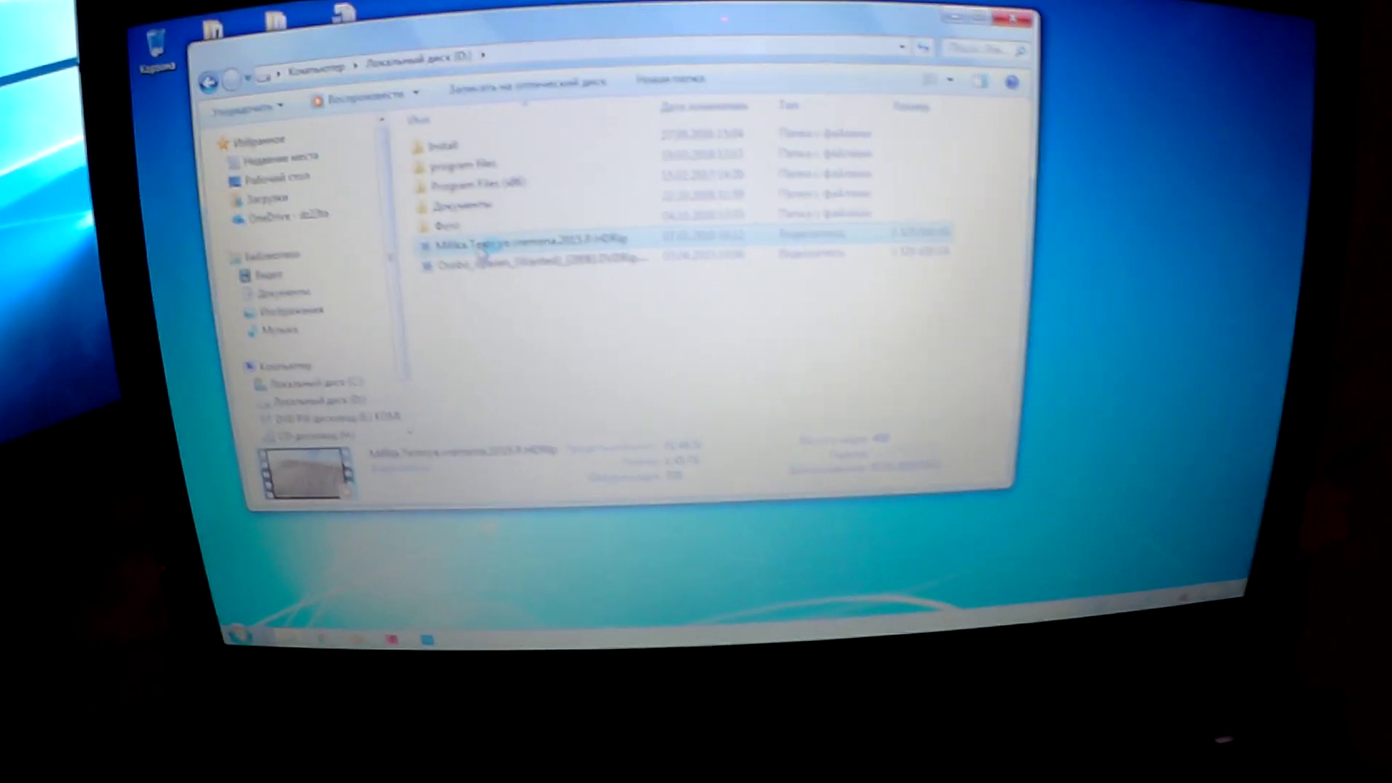
double_click(499, 248)
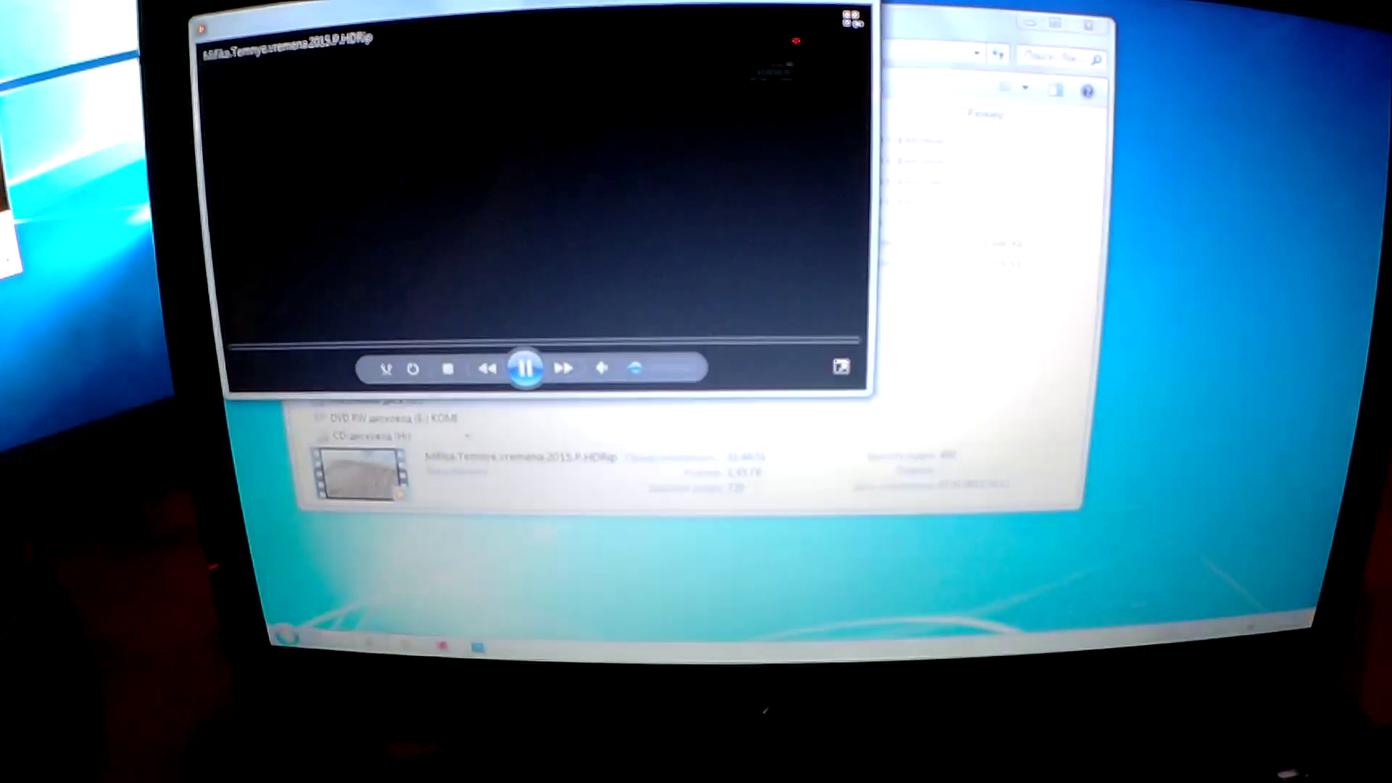
left_click(1265, 637)
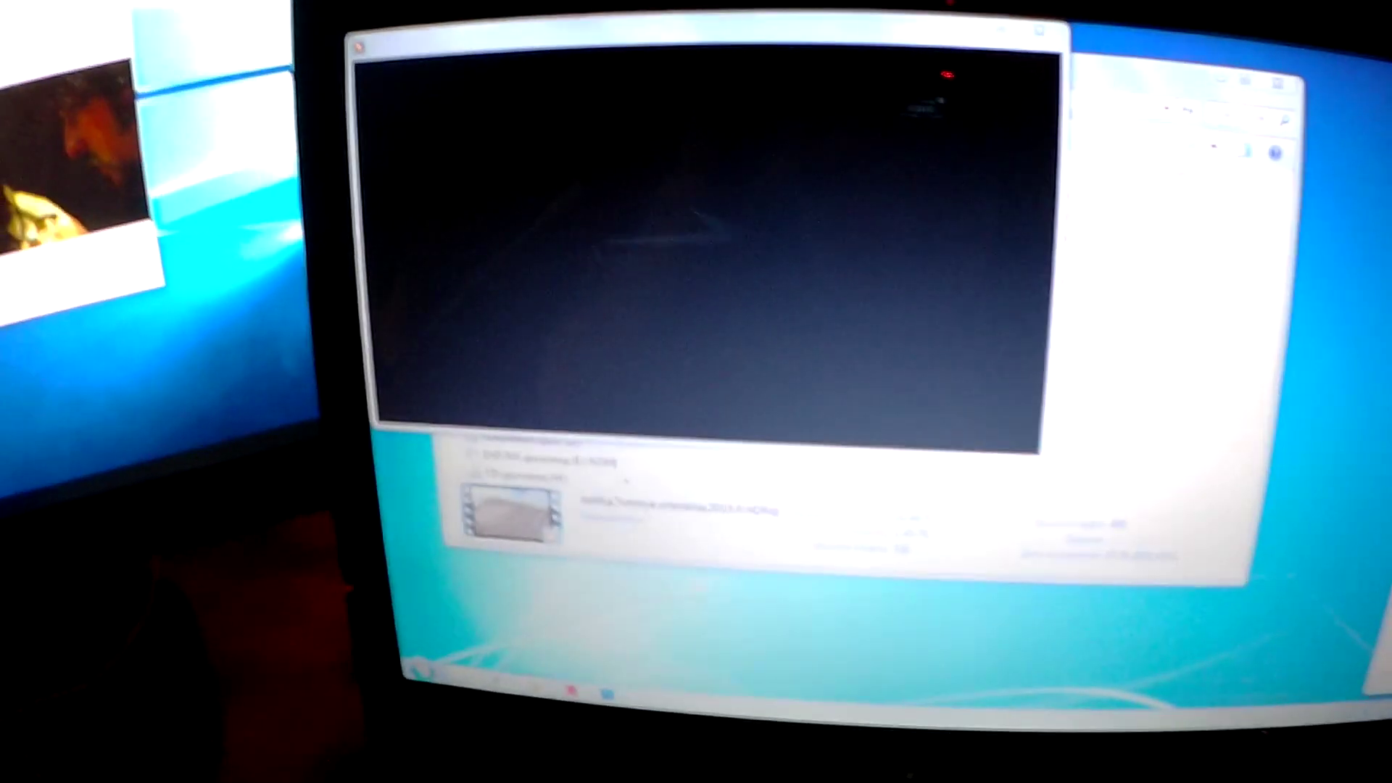
mouse_move(775, 413)
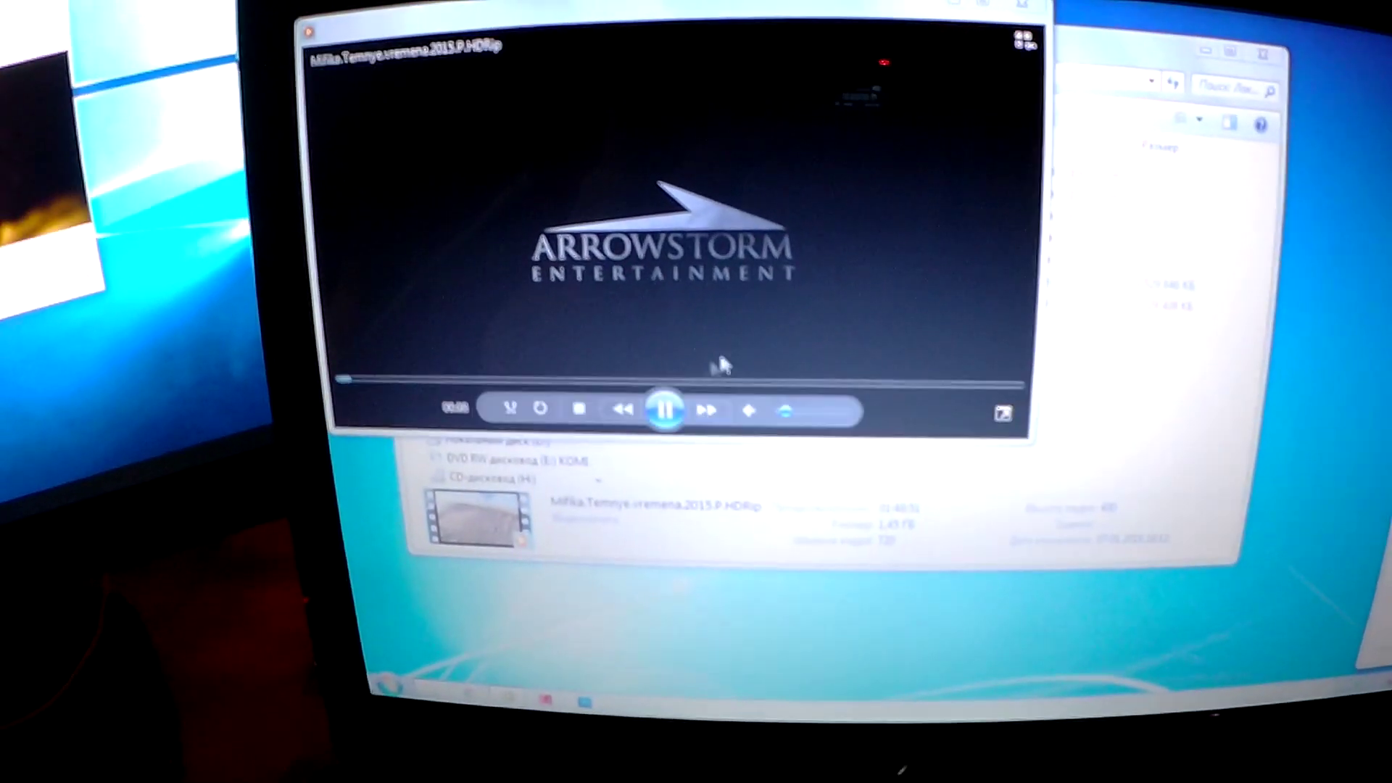
left_click_drag(780, 417, 841, 417)
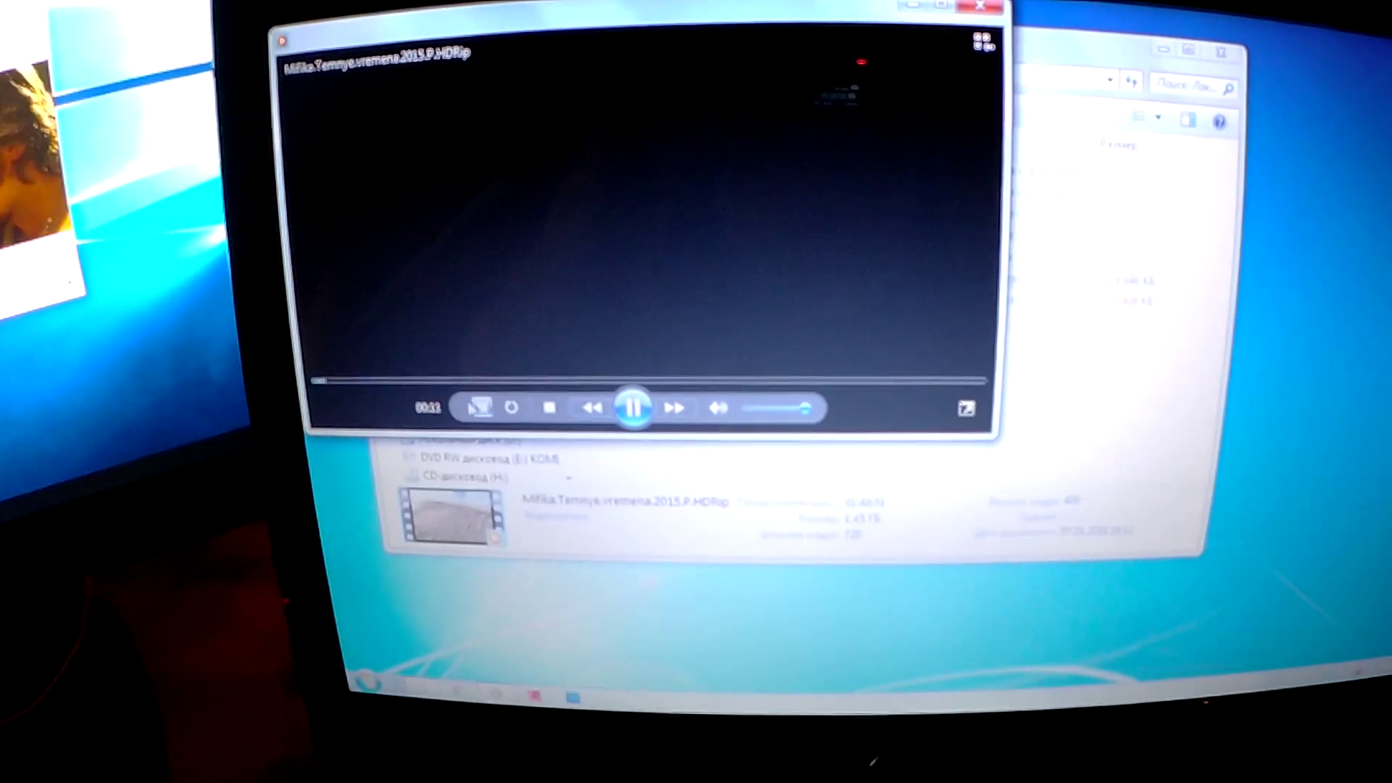
left_click(347, 400)
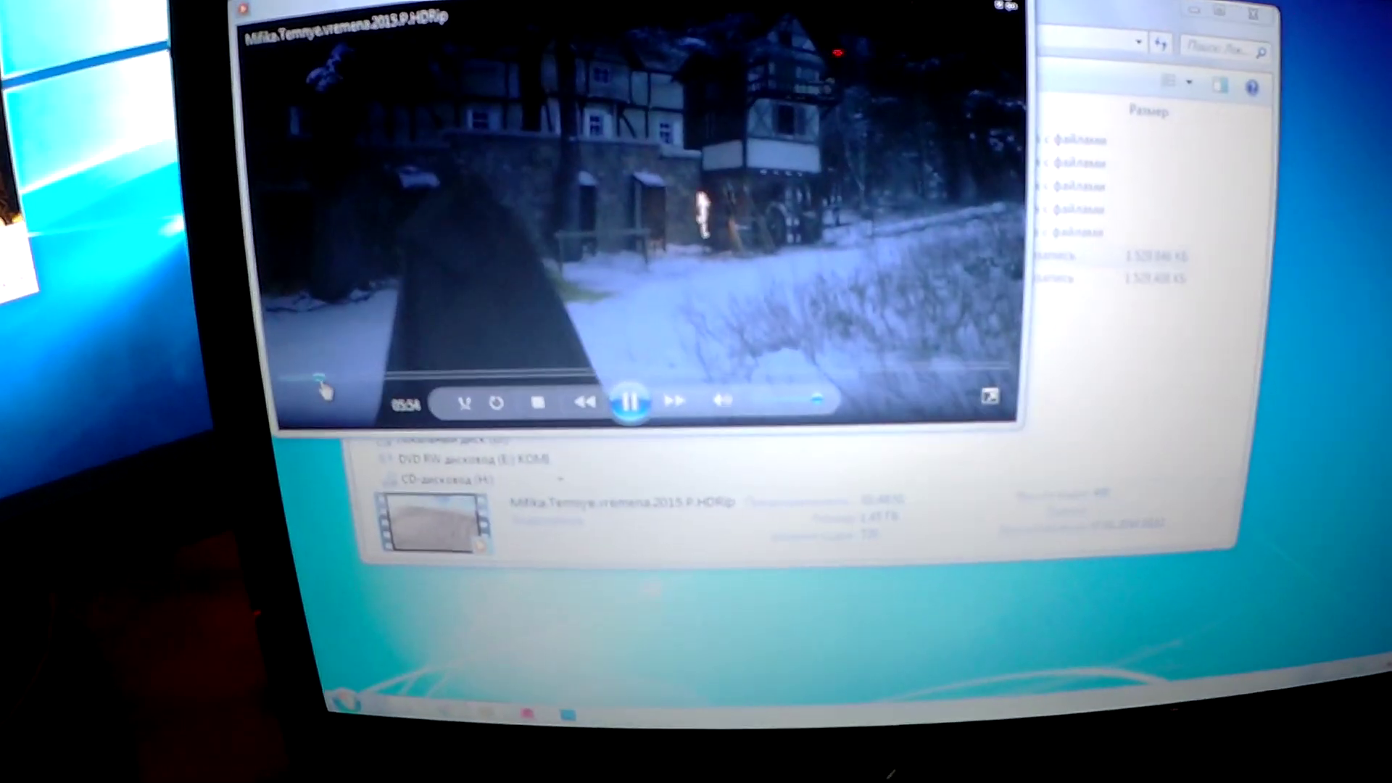
left_click(402, 384)
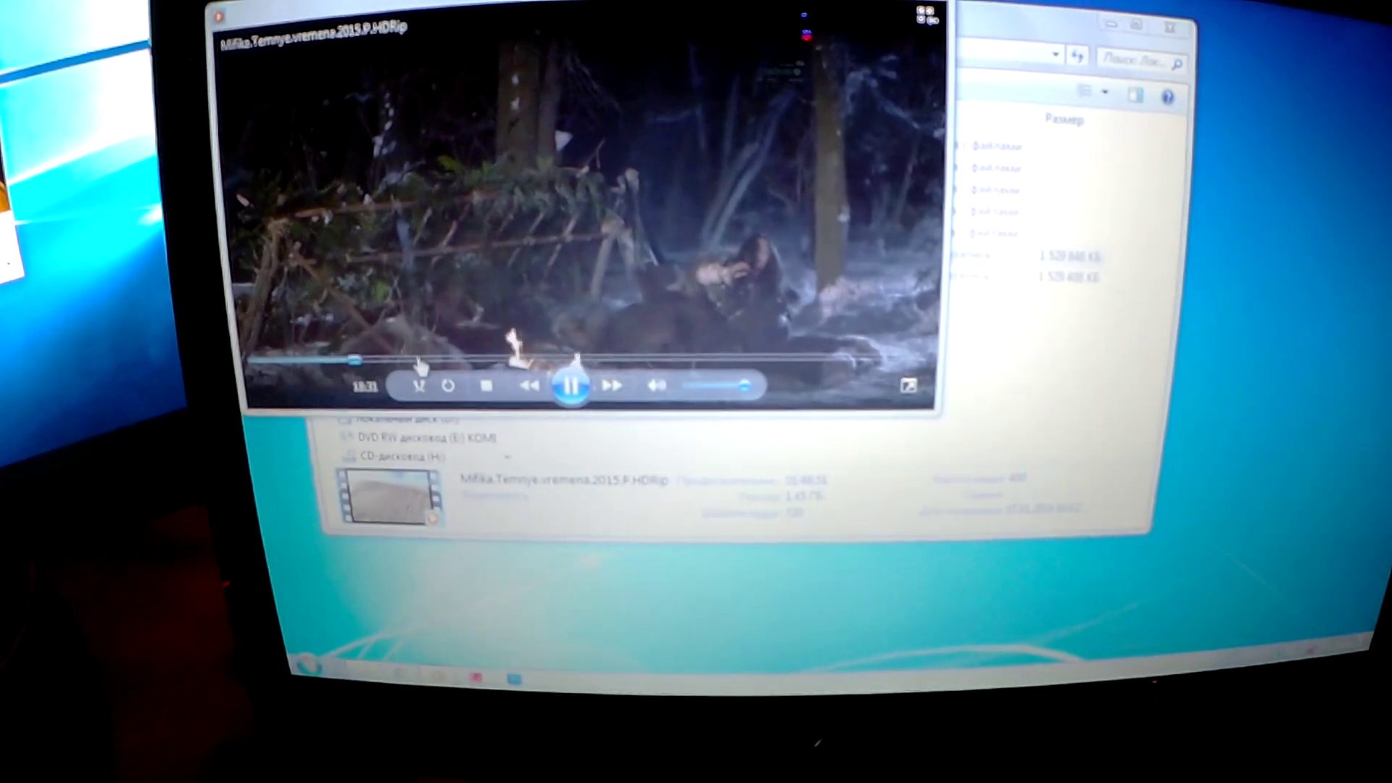
left_click(419, 360)
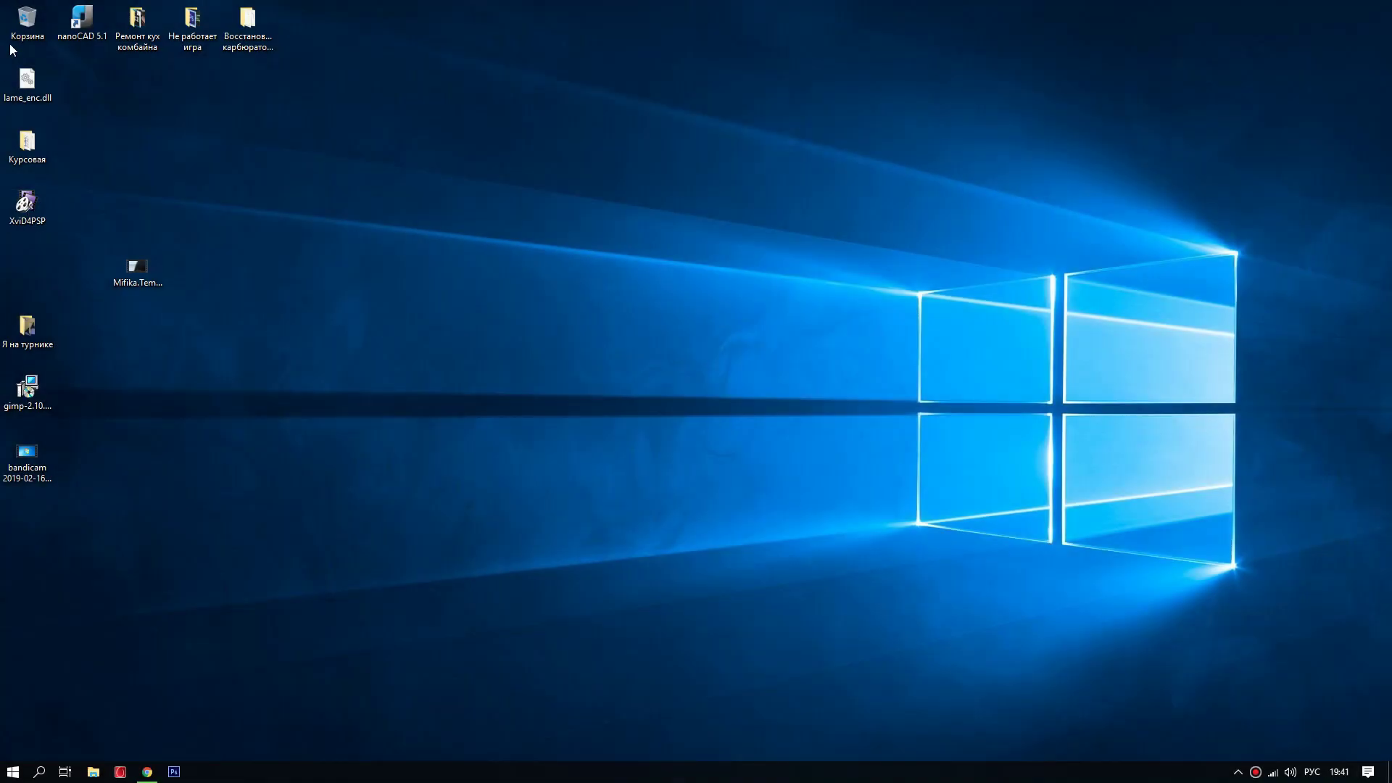
Launch XviD4PSP from the desktop, allowing its network connection once, and reposition its window beside the desktop video file.
double_click(33, 211)
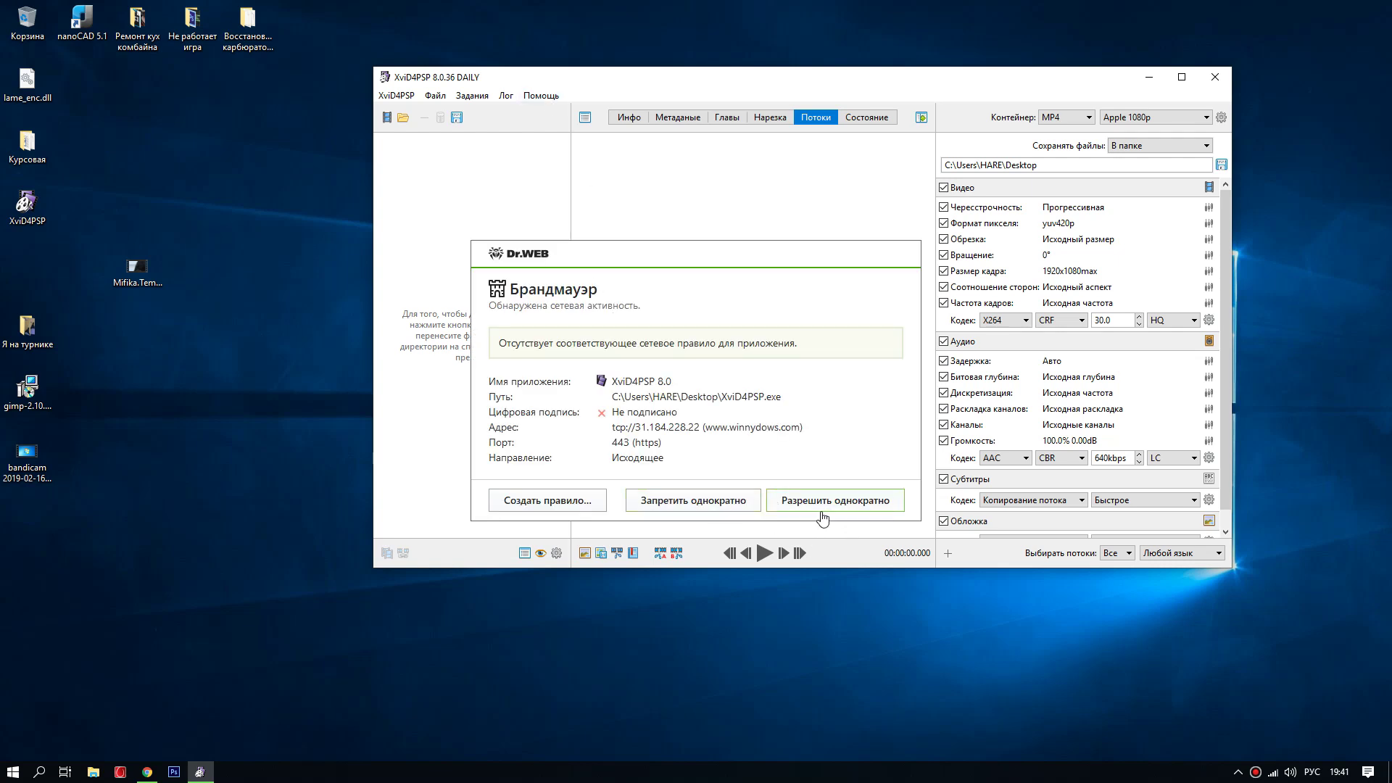
left_click(812, 508)
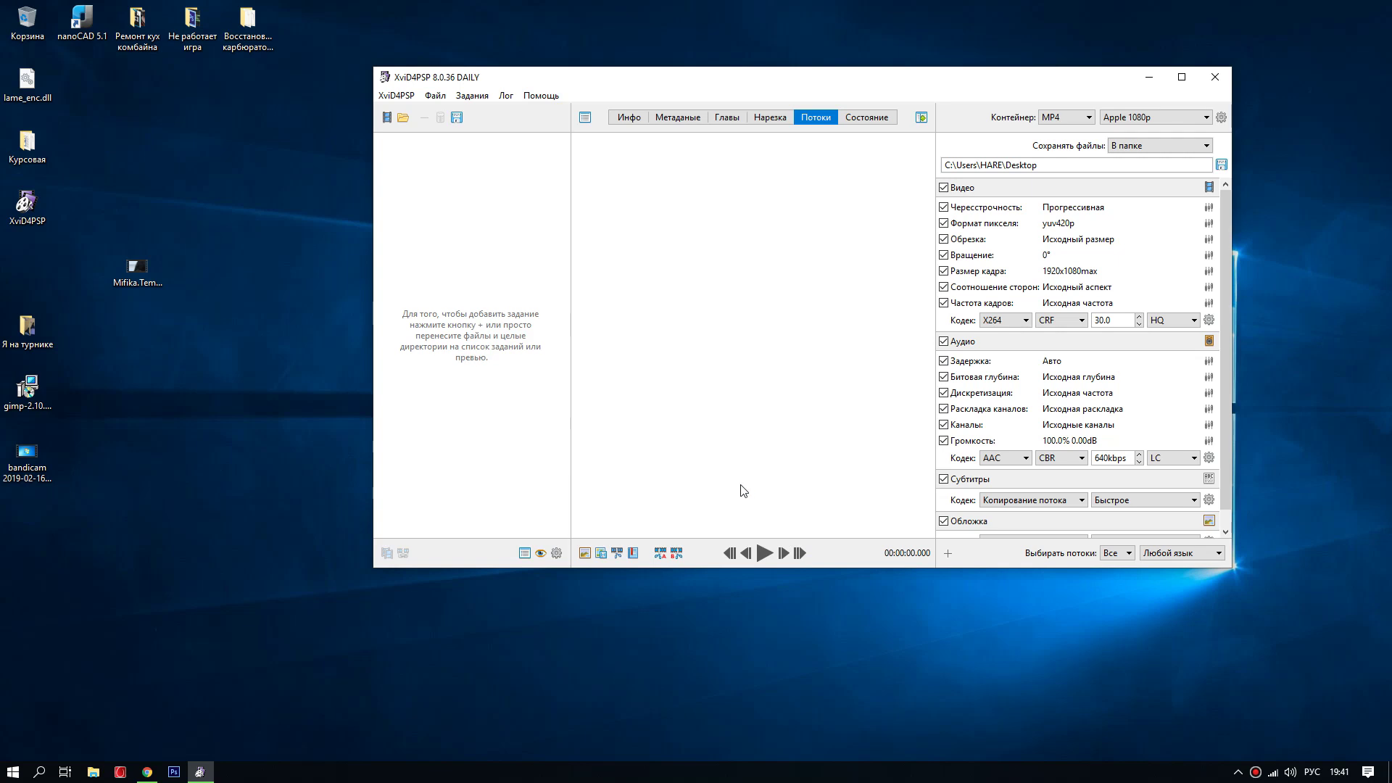
left_click_drag(769, 84, 520, 90)
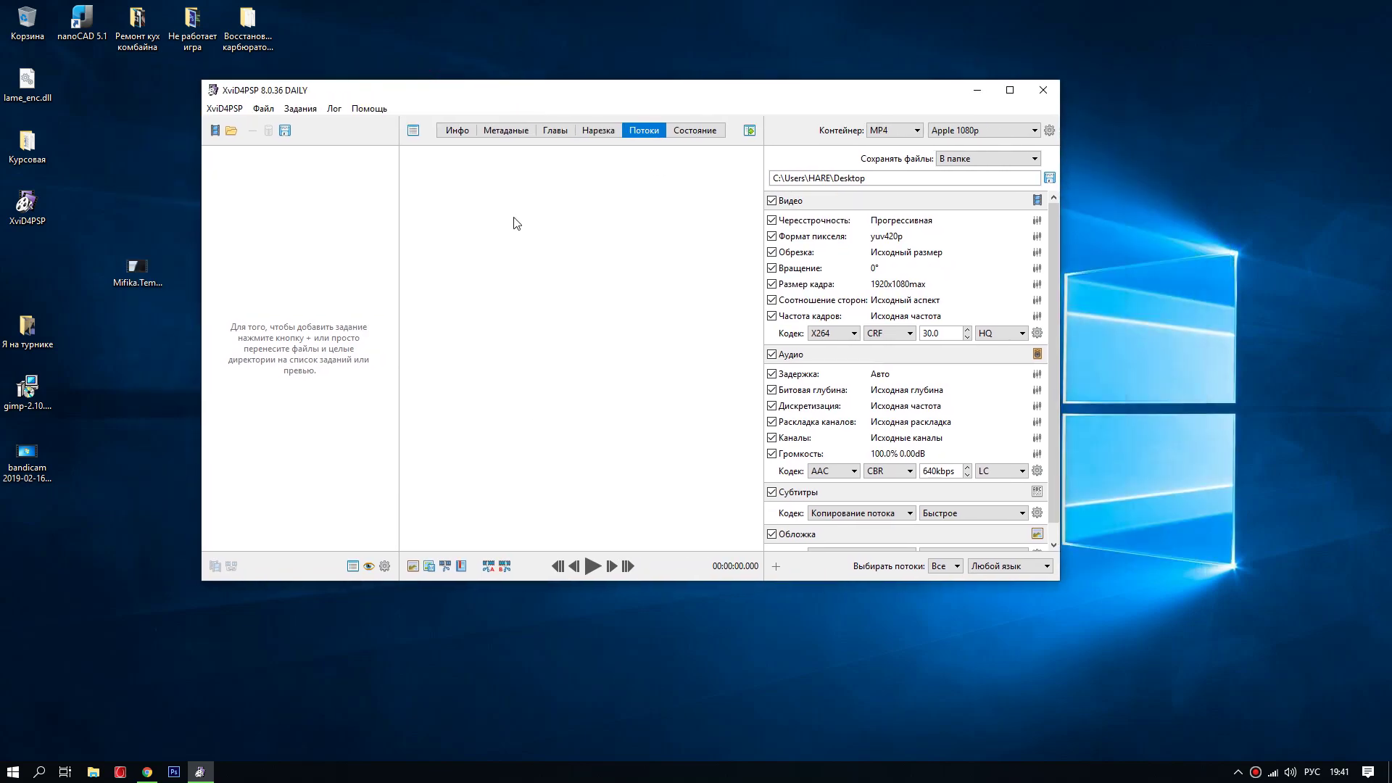
left_click_drag(341, 93, 366, 92)
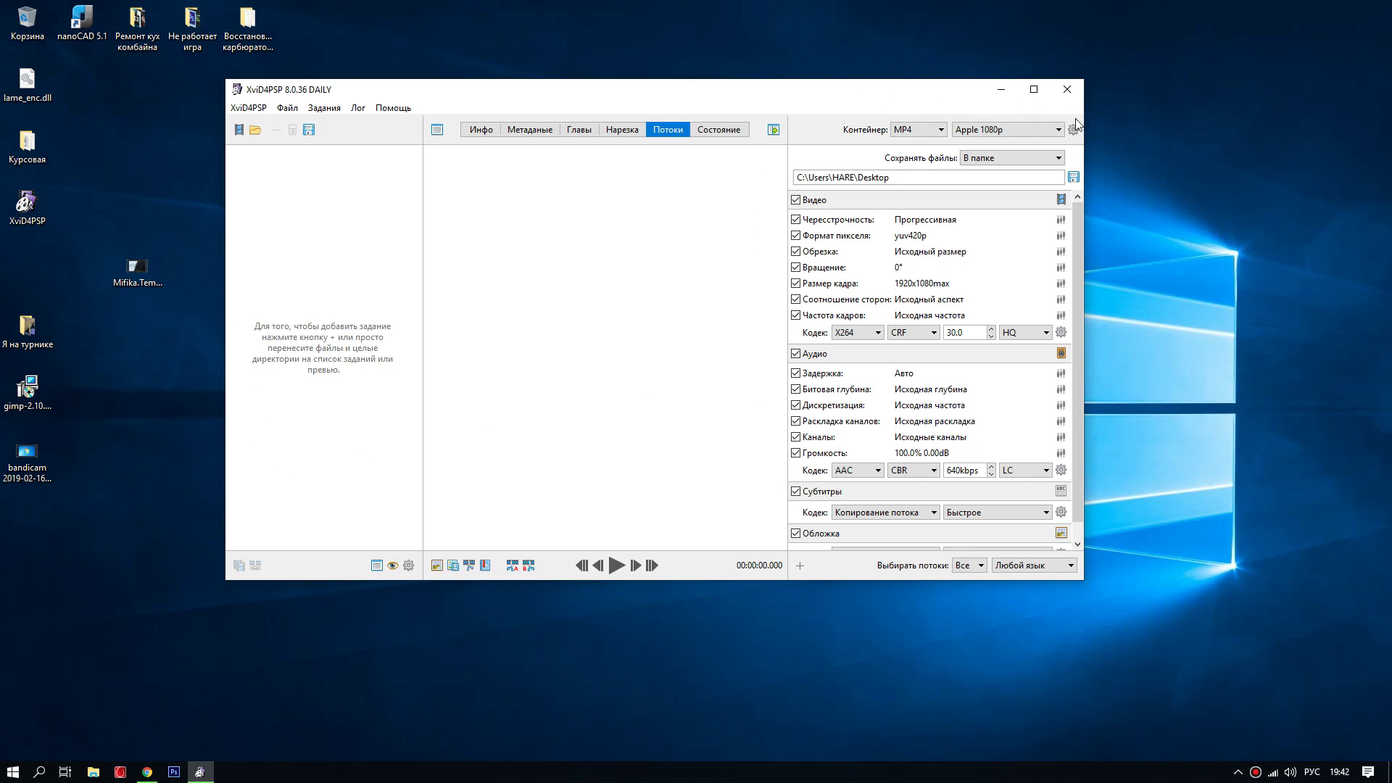
View the available output container formats, keeping MP4 as the container.
left_click(941, 130)
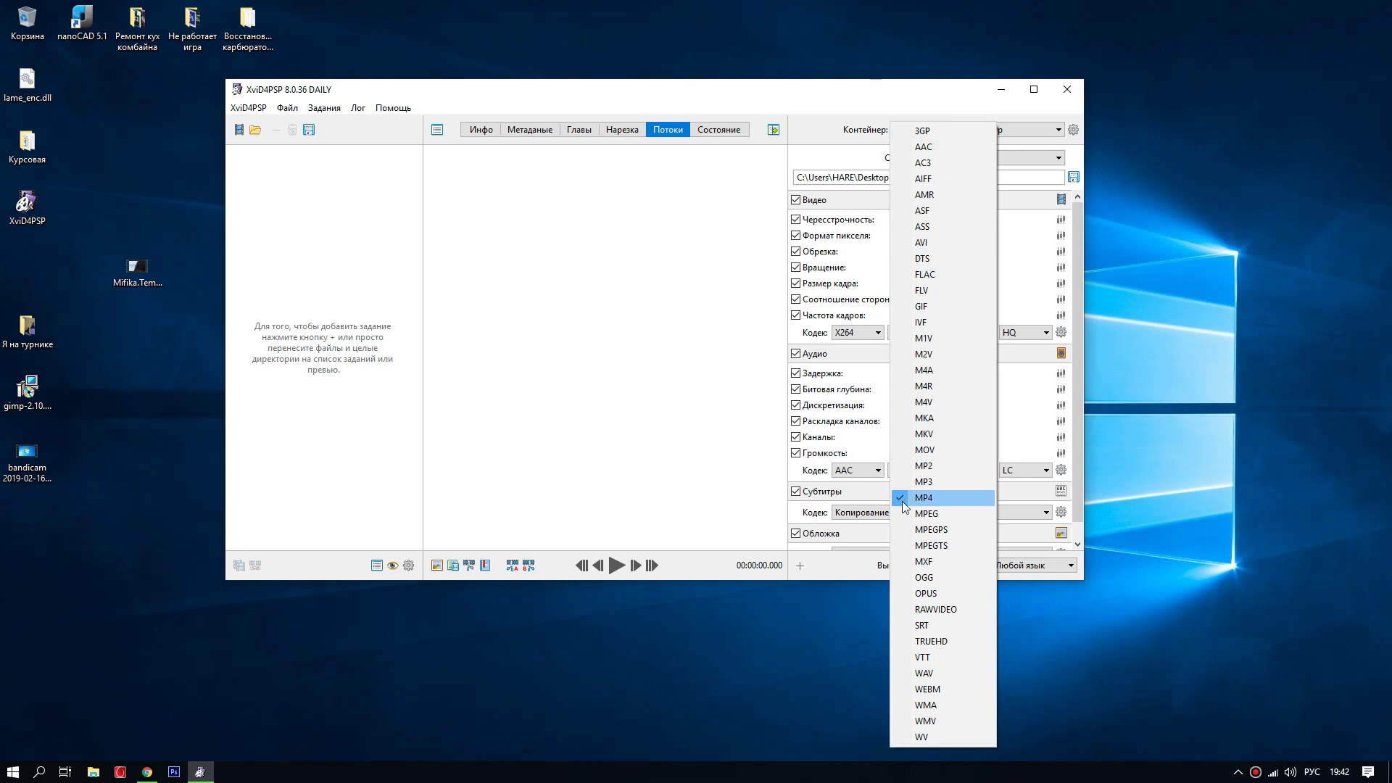
left_click(870, 497)
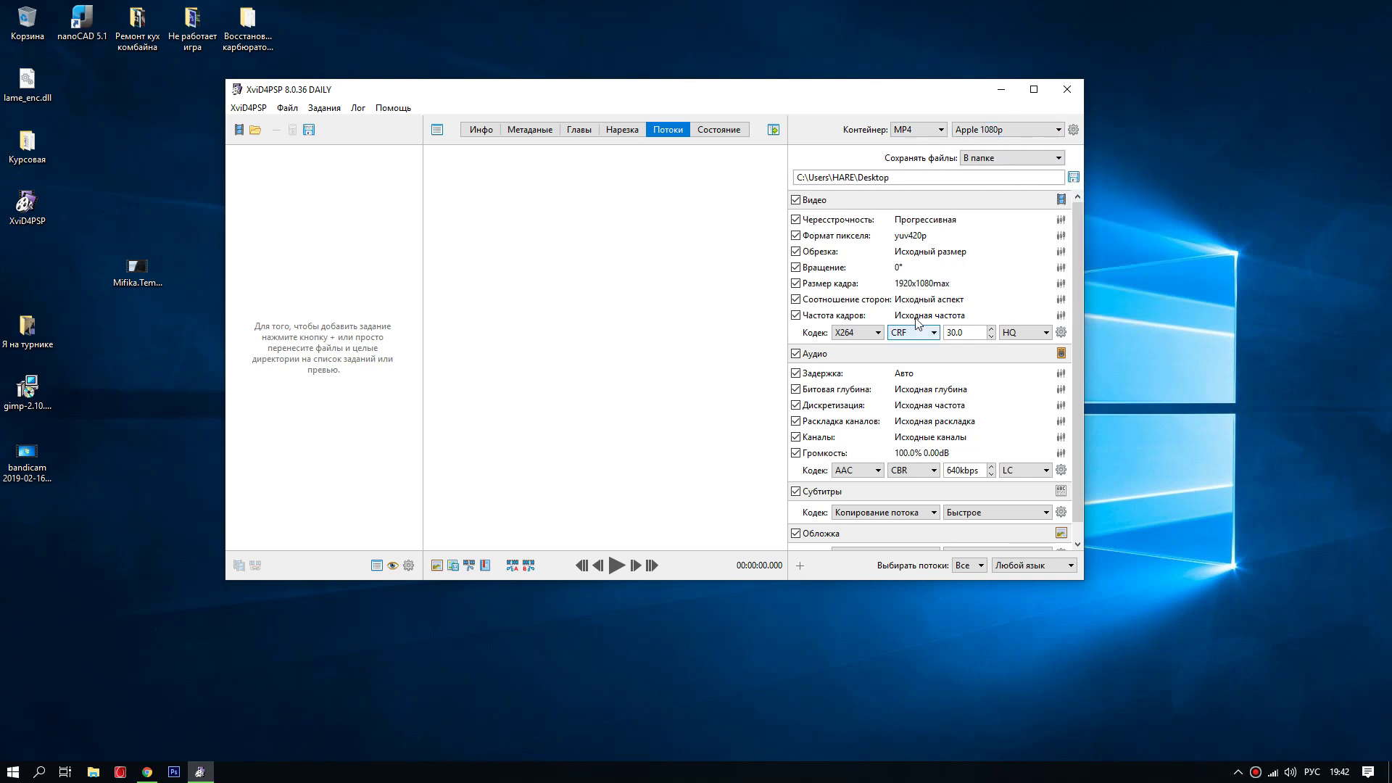
mouse_move(1078, 222)
left_mouse_down()
mouse_move(1079, 233)
mouse_move(1077, 216)
left_mouse_up()
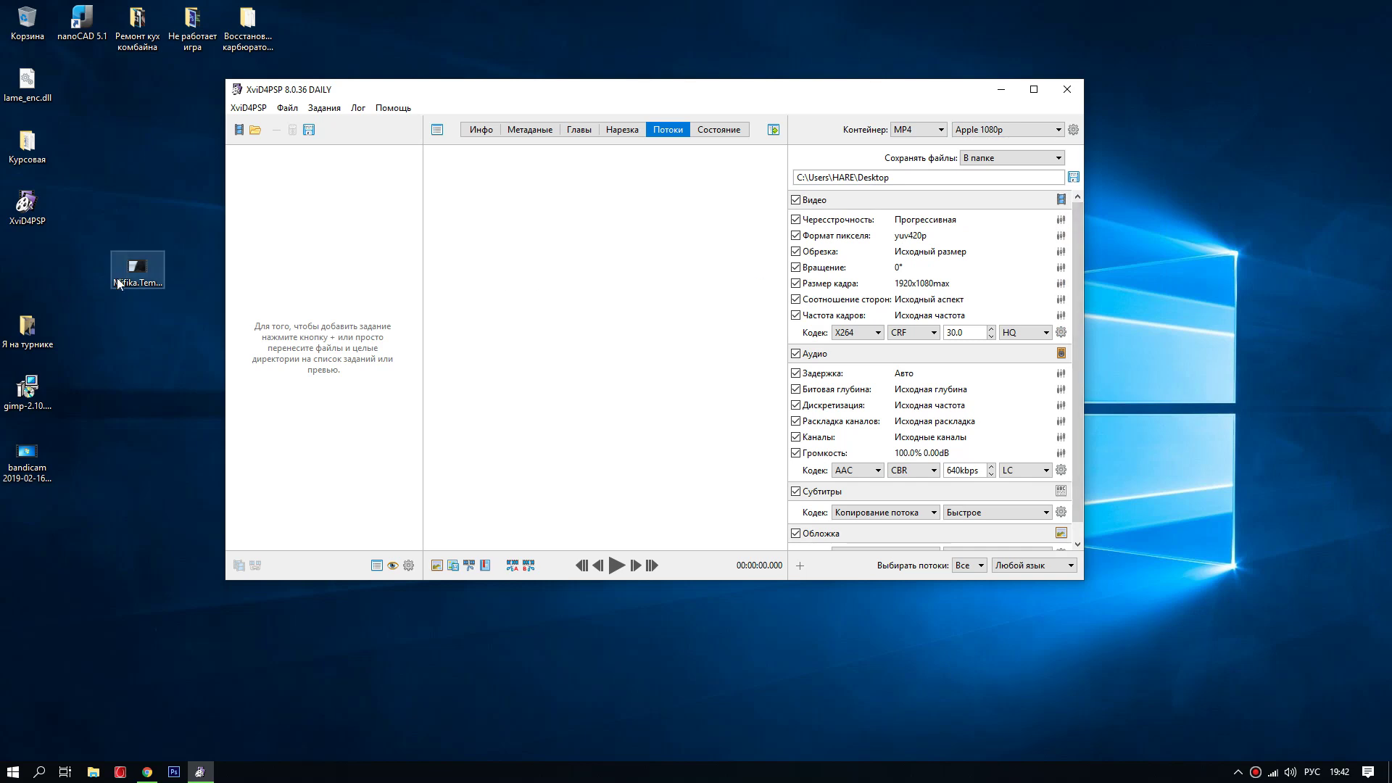
Add the Mifika.Temnye.vremena.2015.P.HDRip.avi video to the task list, using the MP4 container and the Apple 1080p preset.
left_click_drag(137, 268, 301, 249)
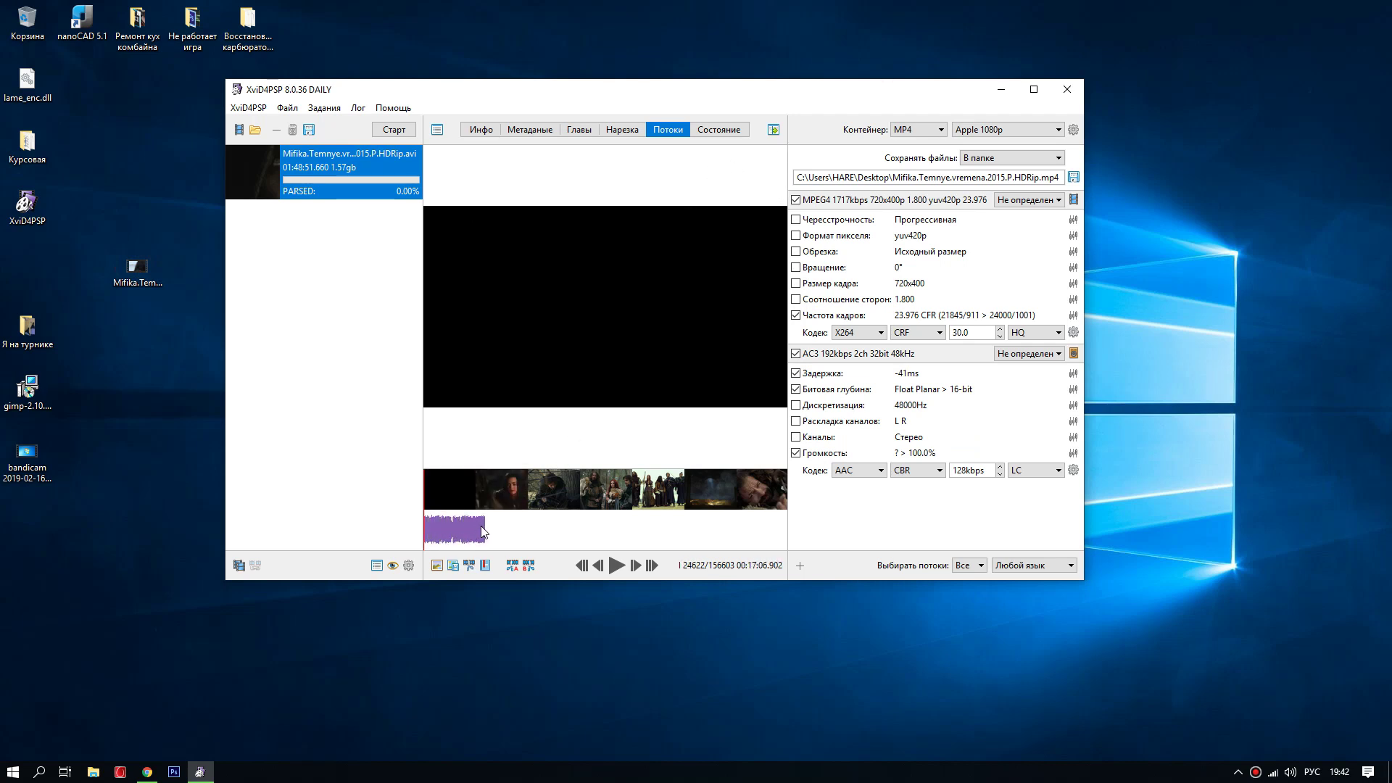
left_click(934, 132)
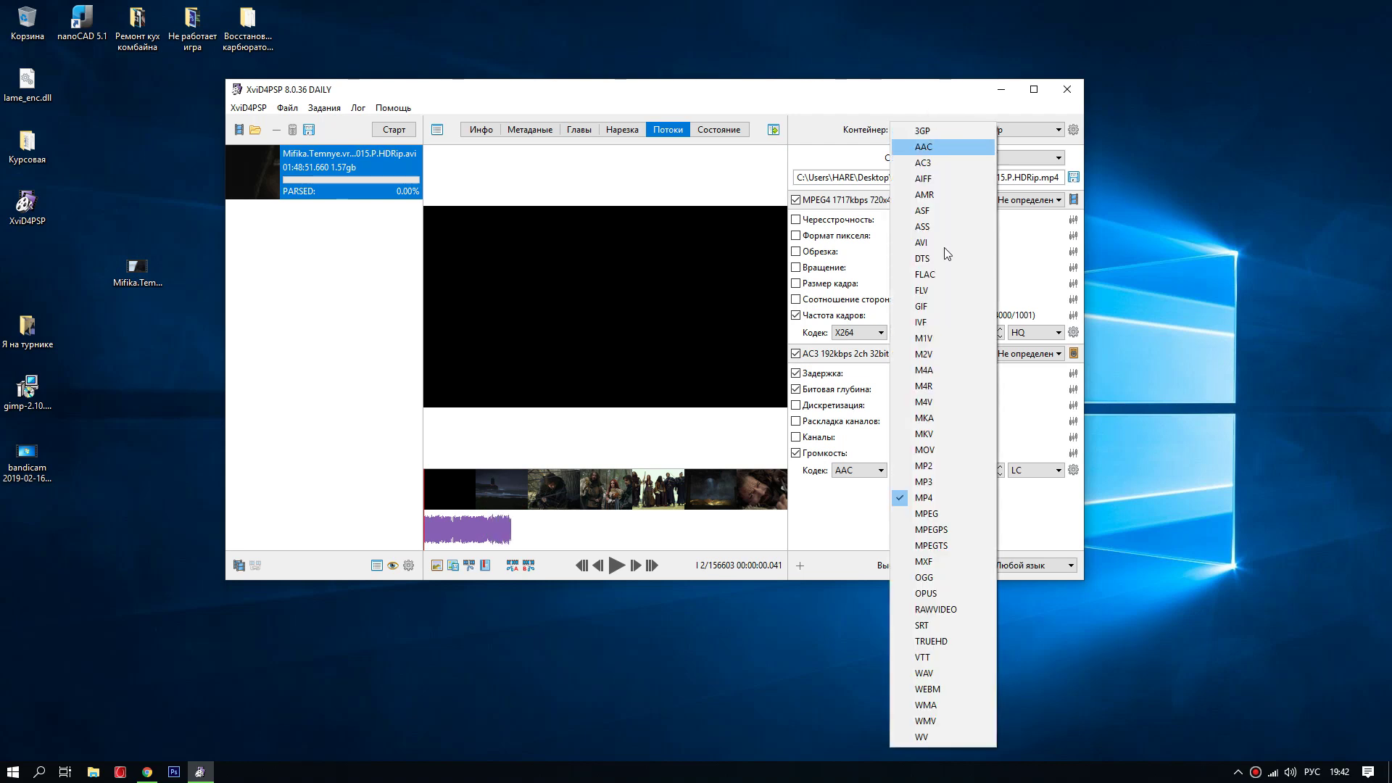
left_click(924, 497)
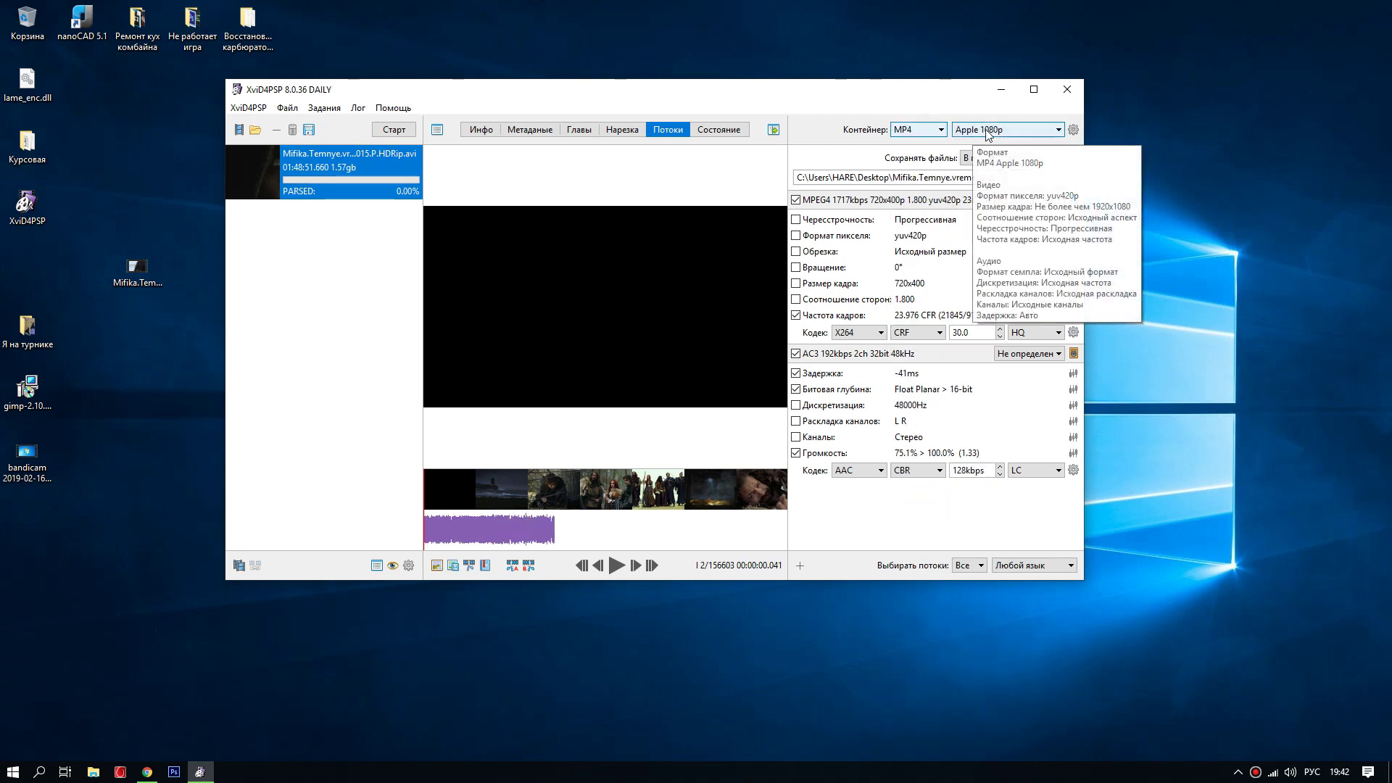
left_click(1056, 130)
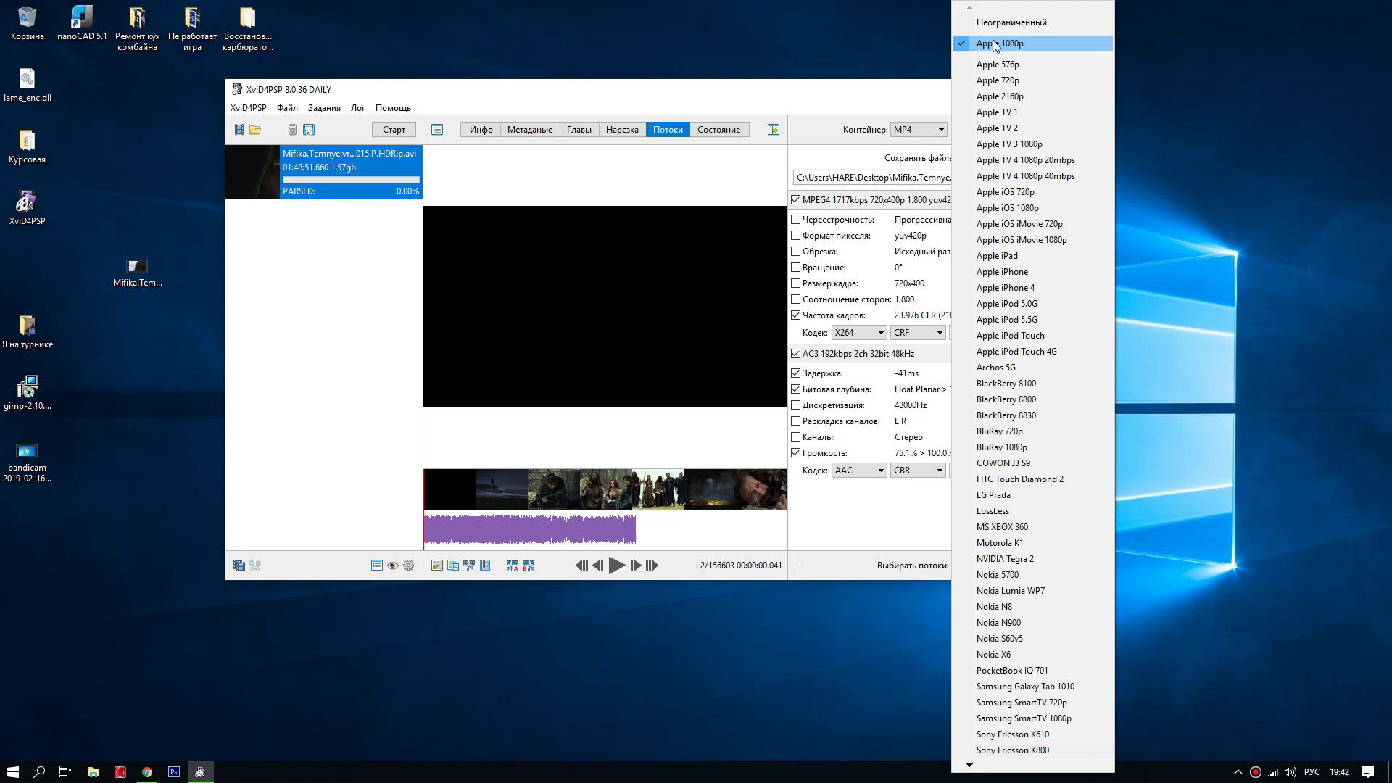
left_click(856, 90)
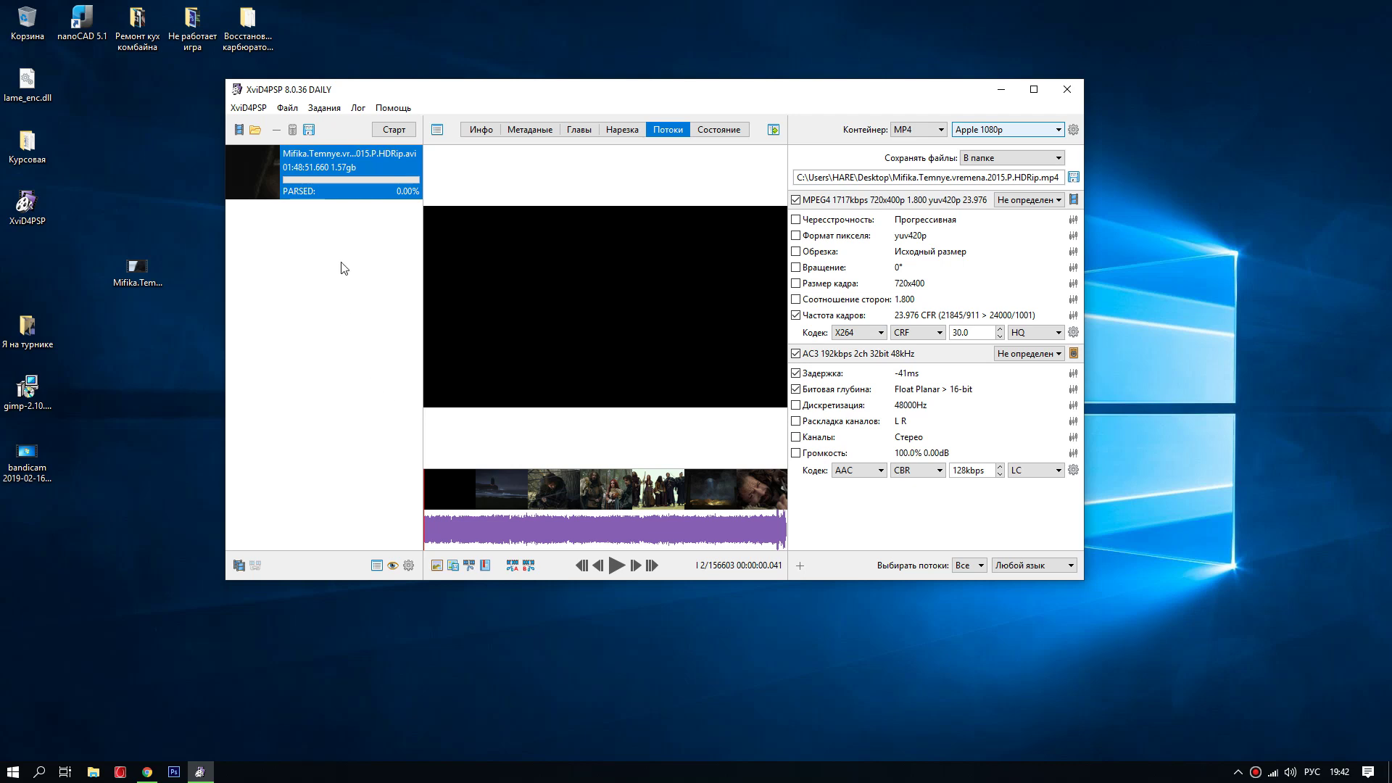
Start encoding the queued Mifika.Temnye.vremena.2015.P.HDRip video, adjusting the converter window's place on the desktop.
left_click_drag(439, 93, 402, 99)
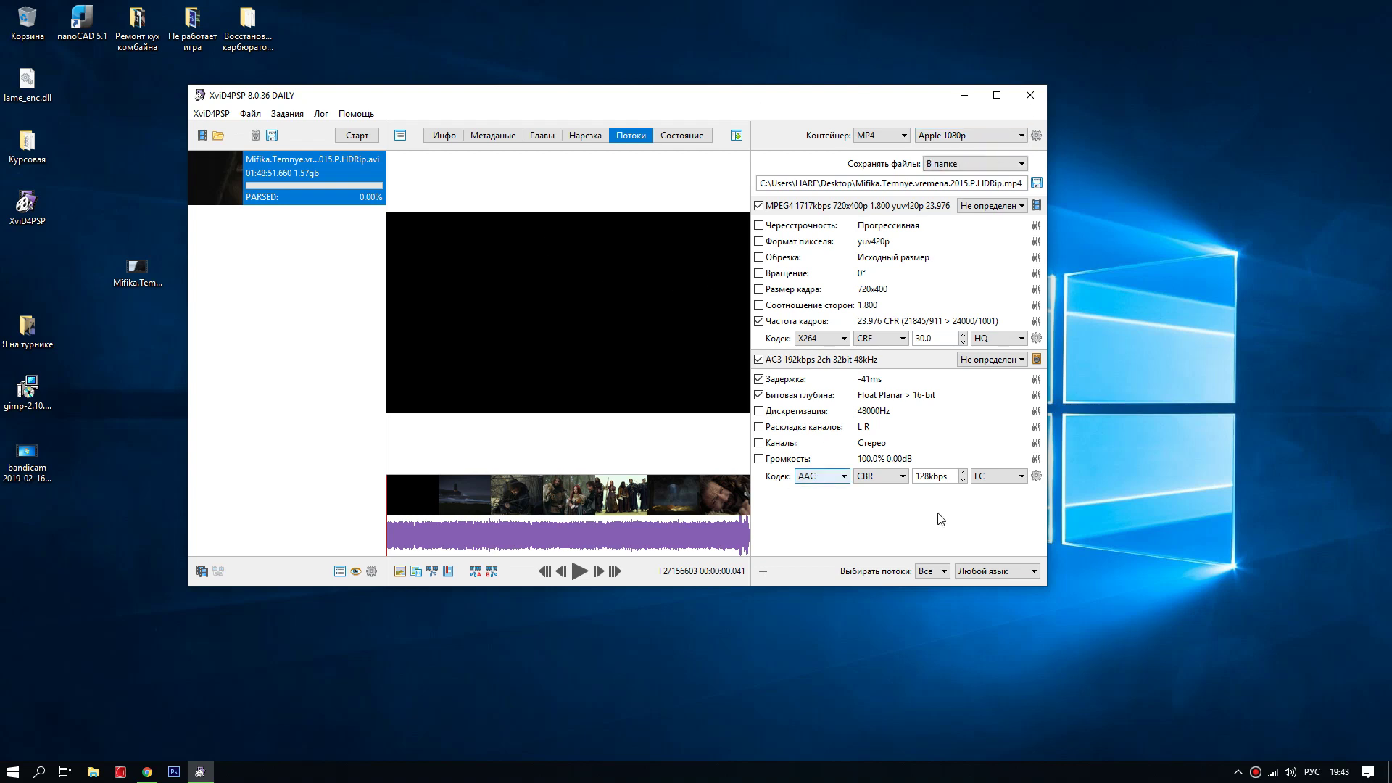
left_click(359, 136)
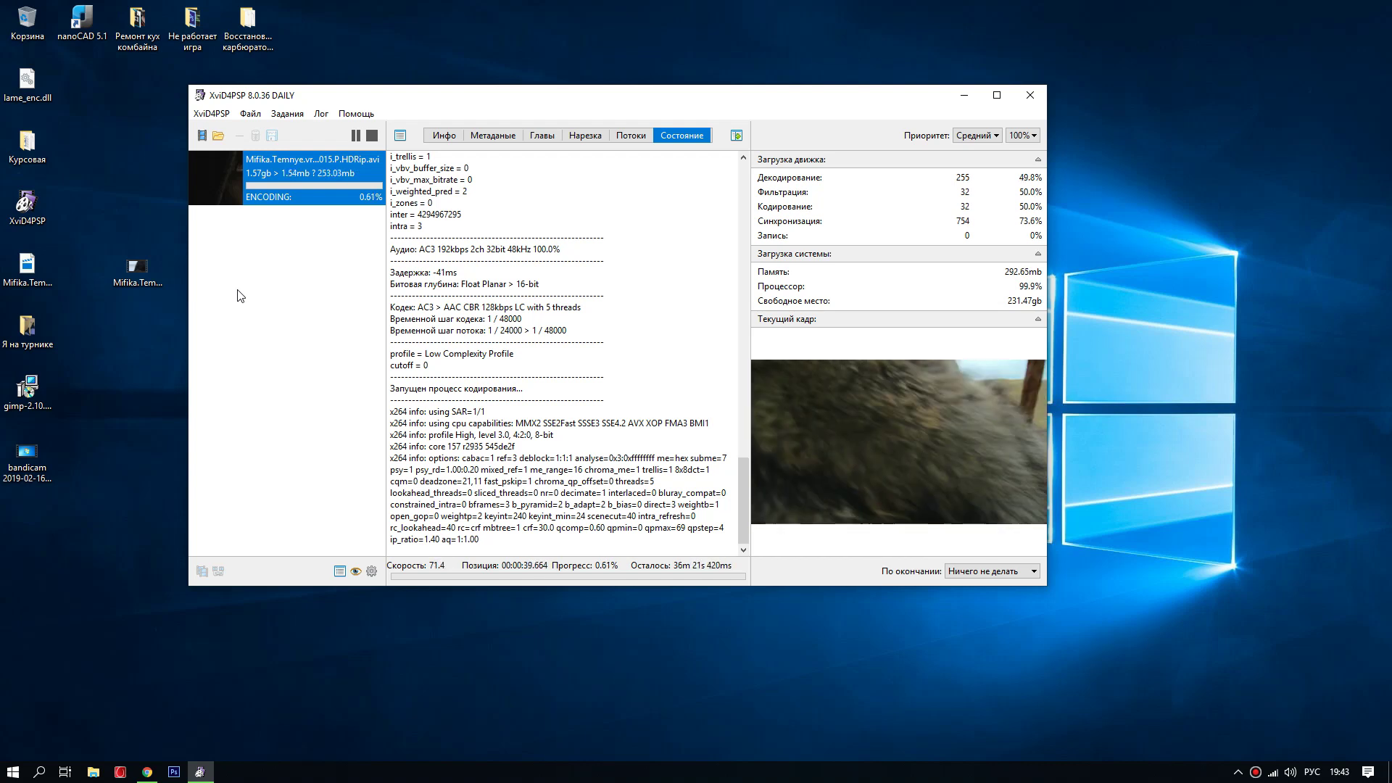
left_click_drag(528, 102, 593, 102)
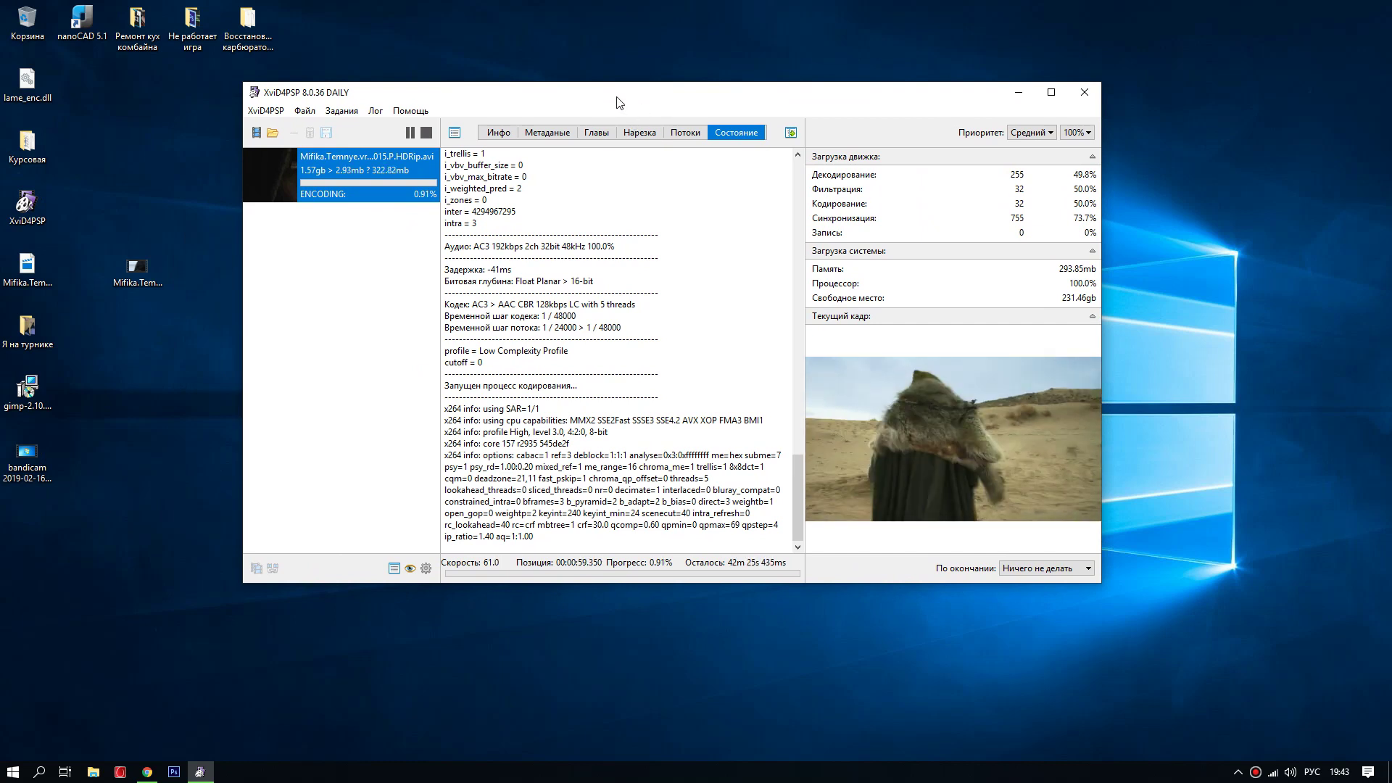
left_click_drag(571, 96, 533, 107)
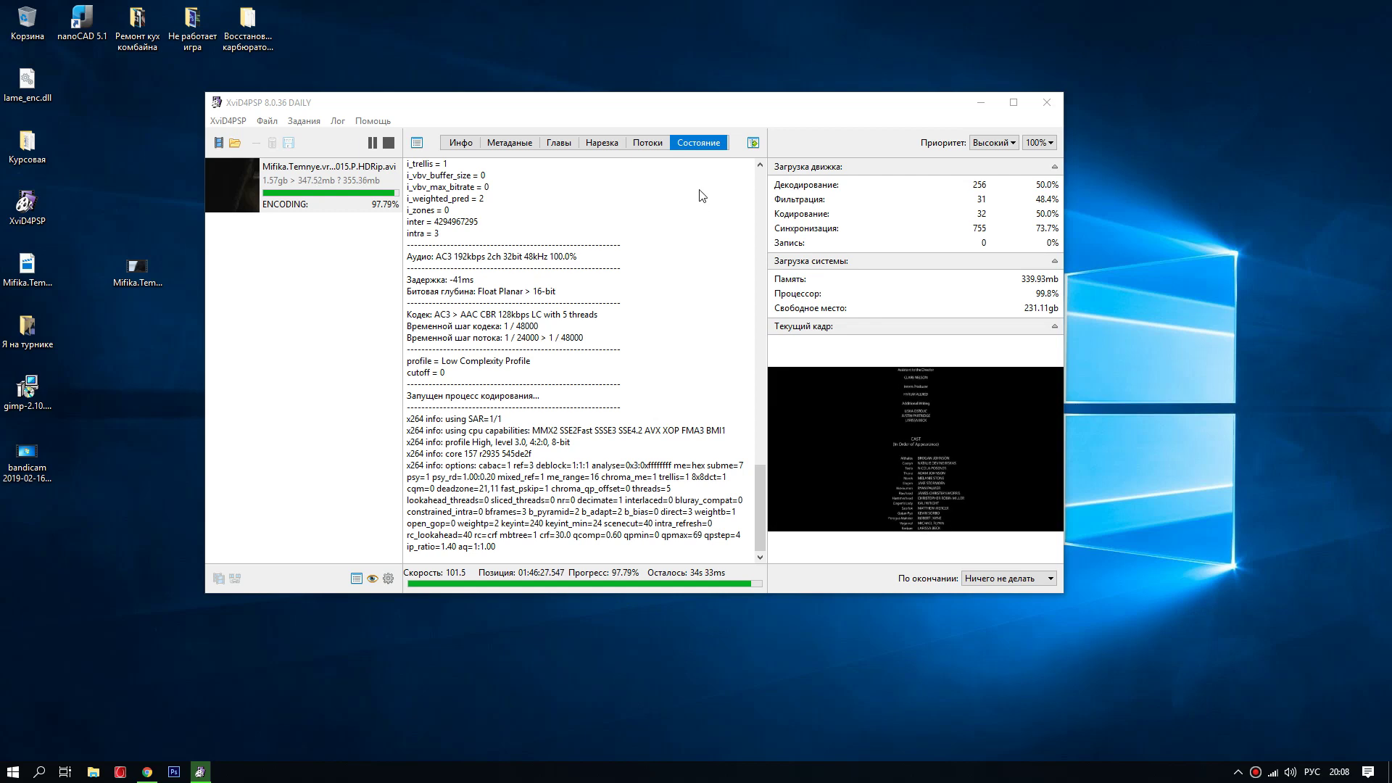
Review the task's streams, trimming, chapters, metadata and source file information, and check the encoding status log.
left_click(647, 145)
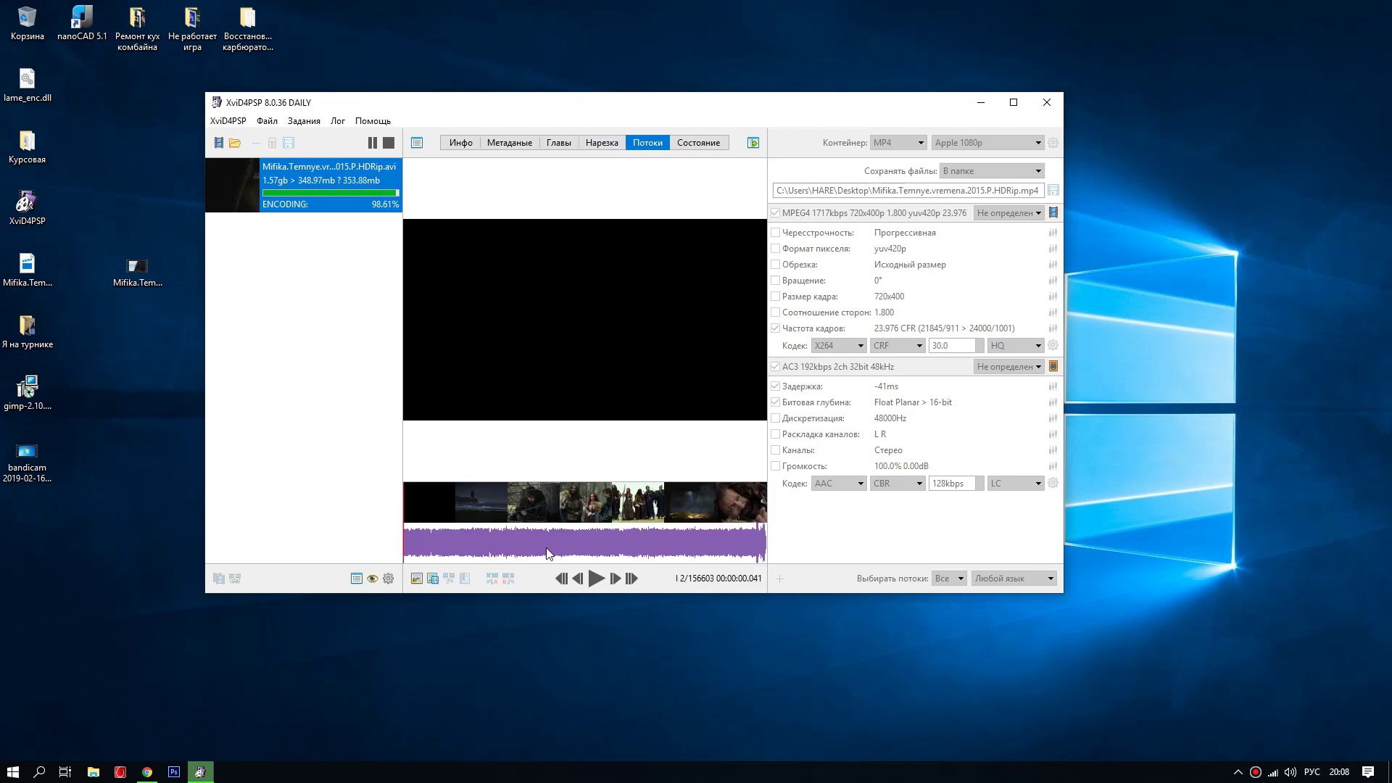
left_click(598, 142)
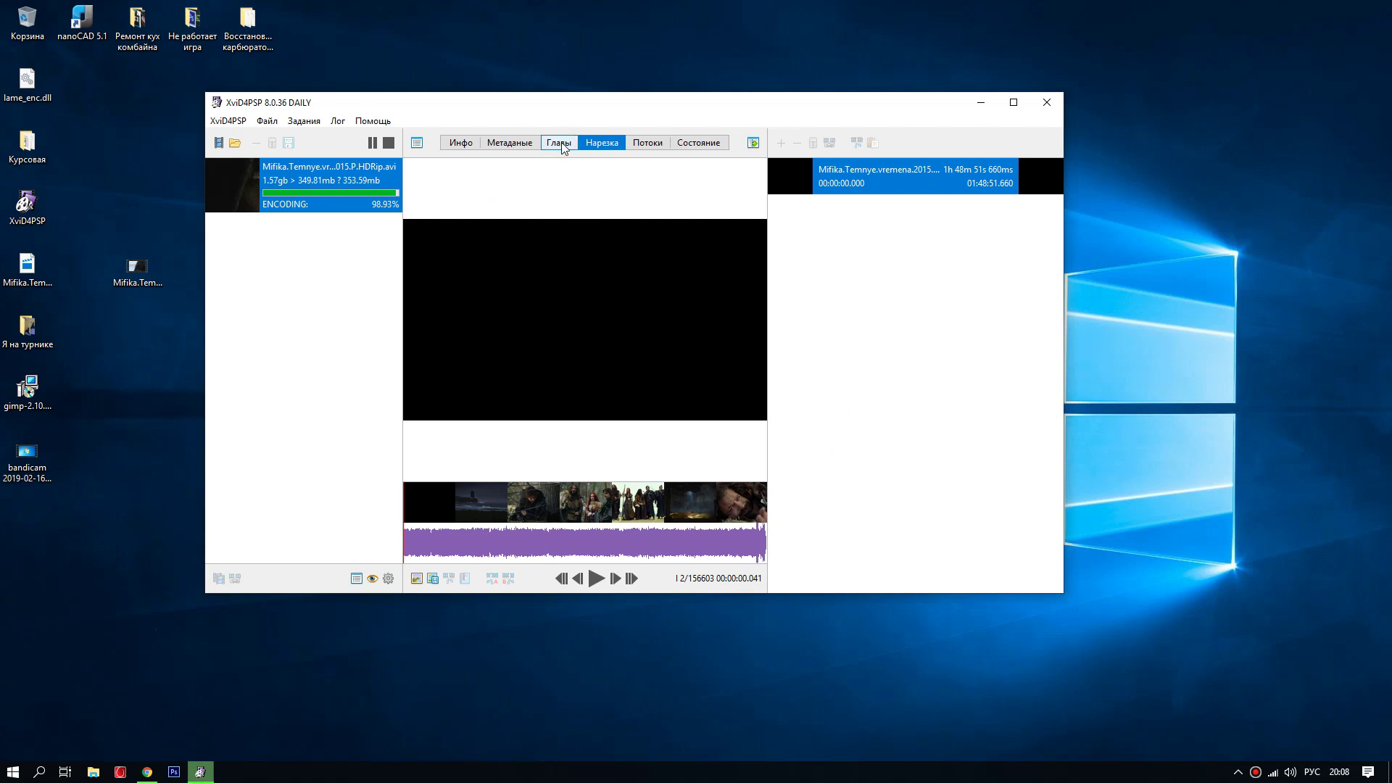
left_click(558, 142)
left_click(511, 145)
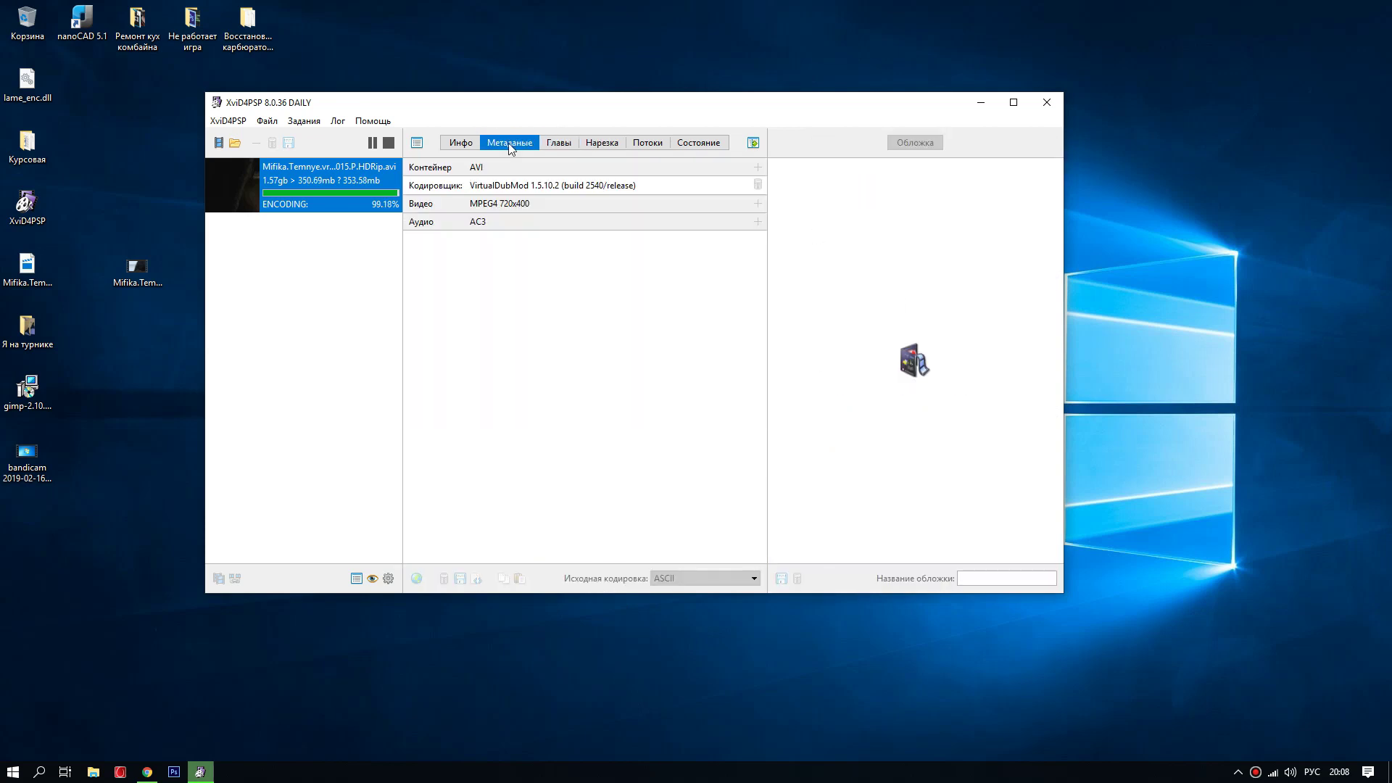
left_click(450, 144)
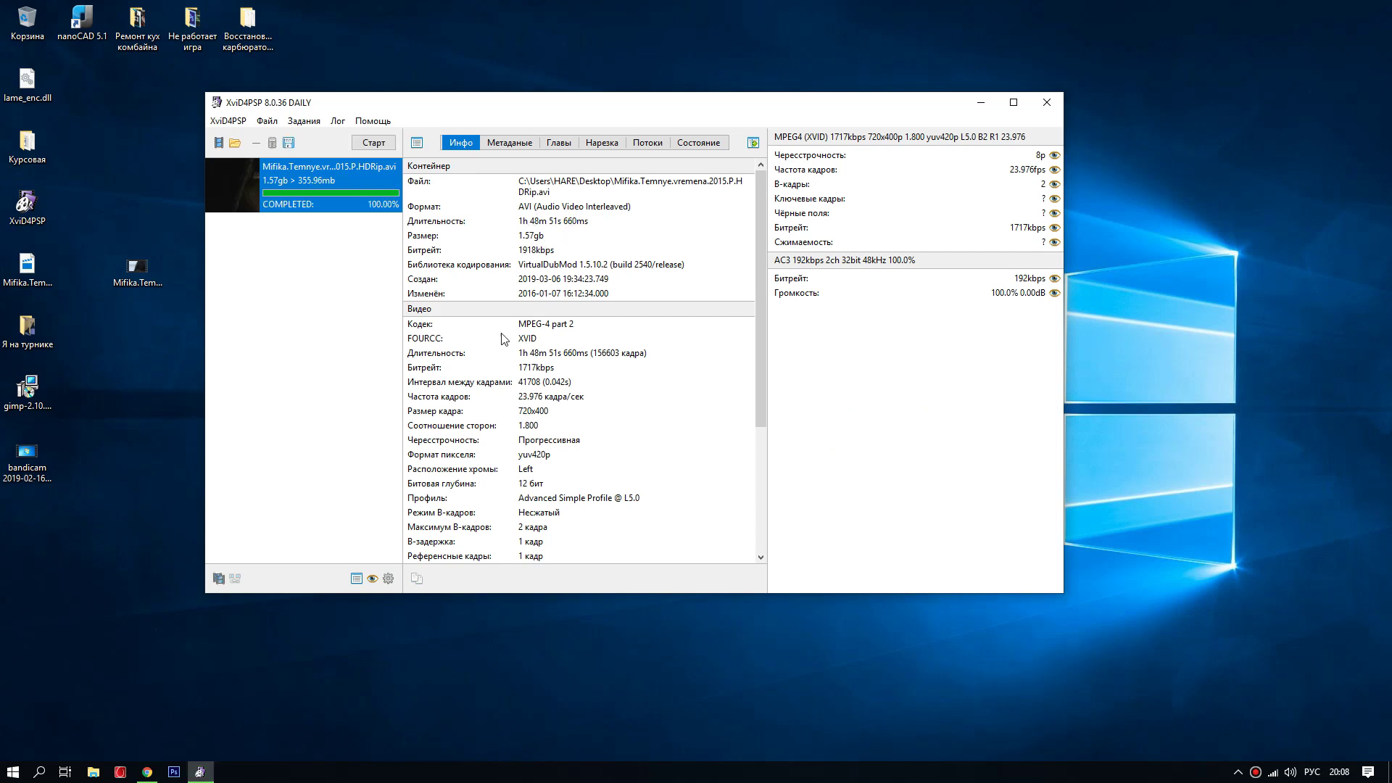
scroll(507, 349, "down", 1)
scroll(548, 316, "up", 1)
left_click(698, 143)
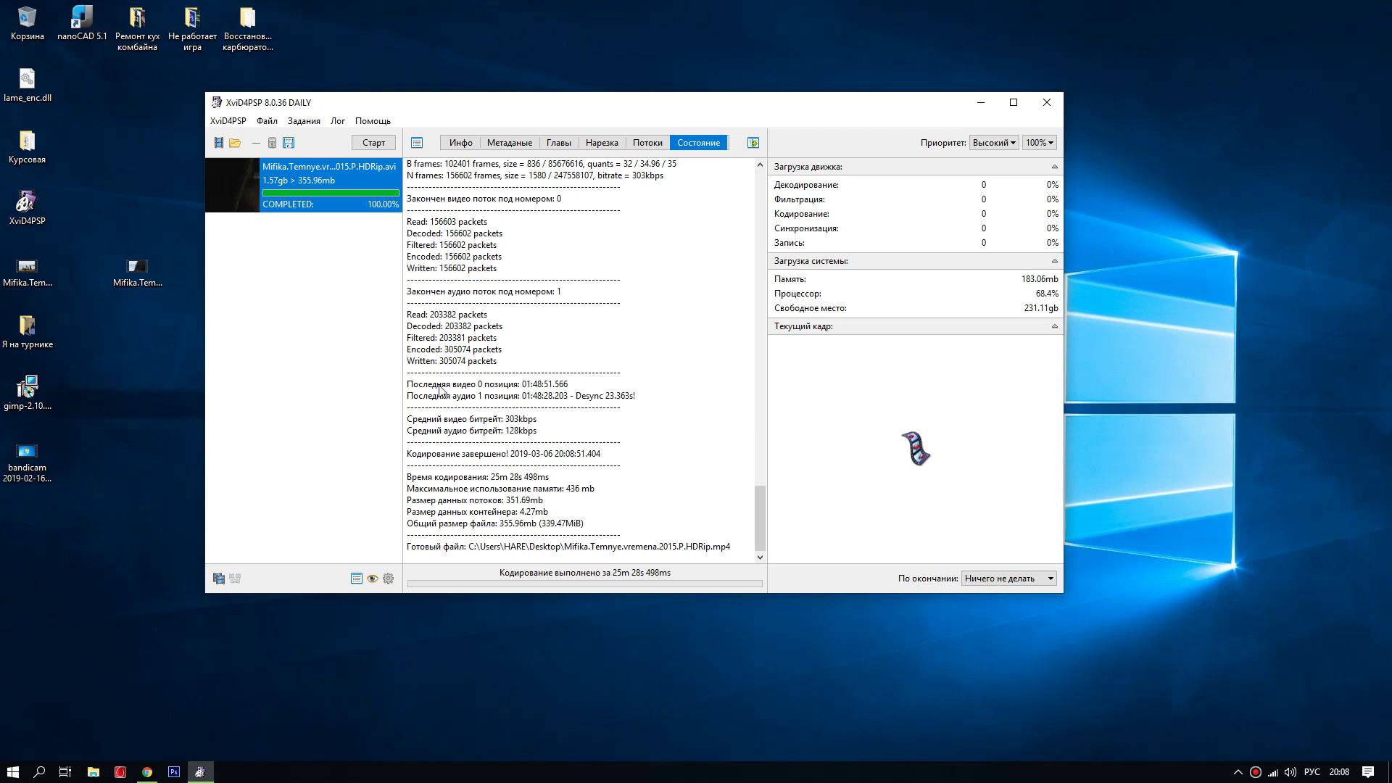
Compare the original and converted Mifika.Temnye.vremena.2015.P.HDRip videos on the removable disk of the other computer, and play the converted one.
left_click(46, 290)
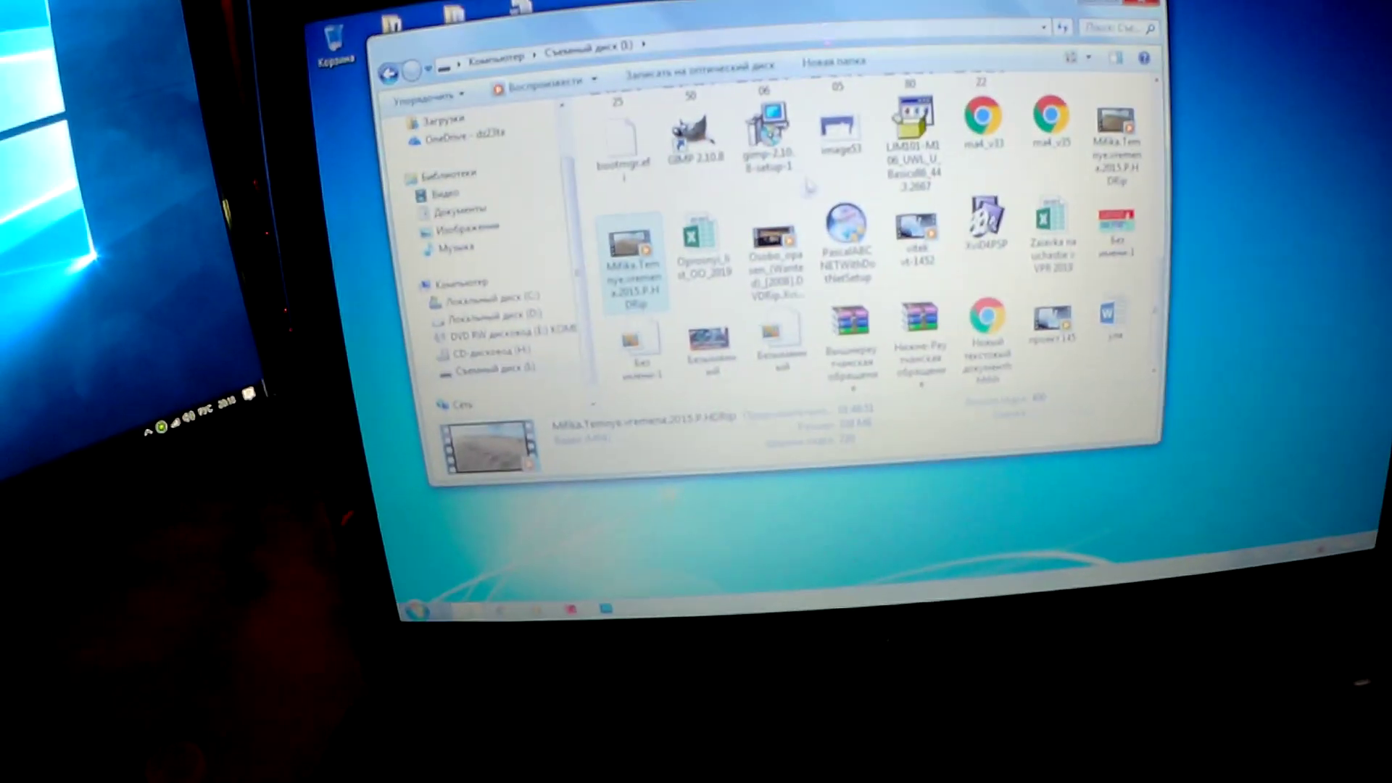
left_click(1130, 127)
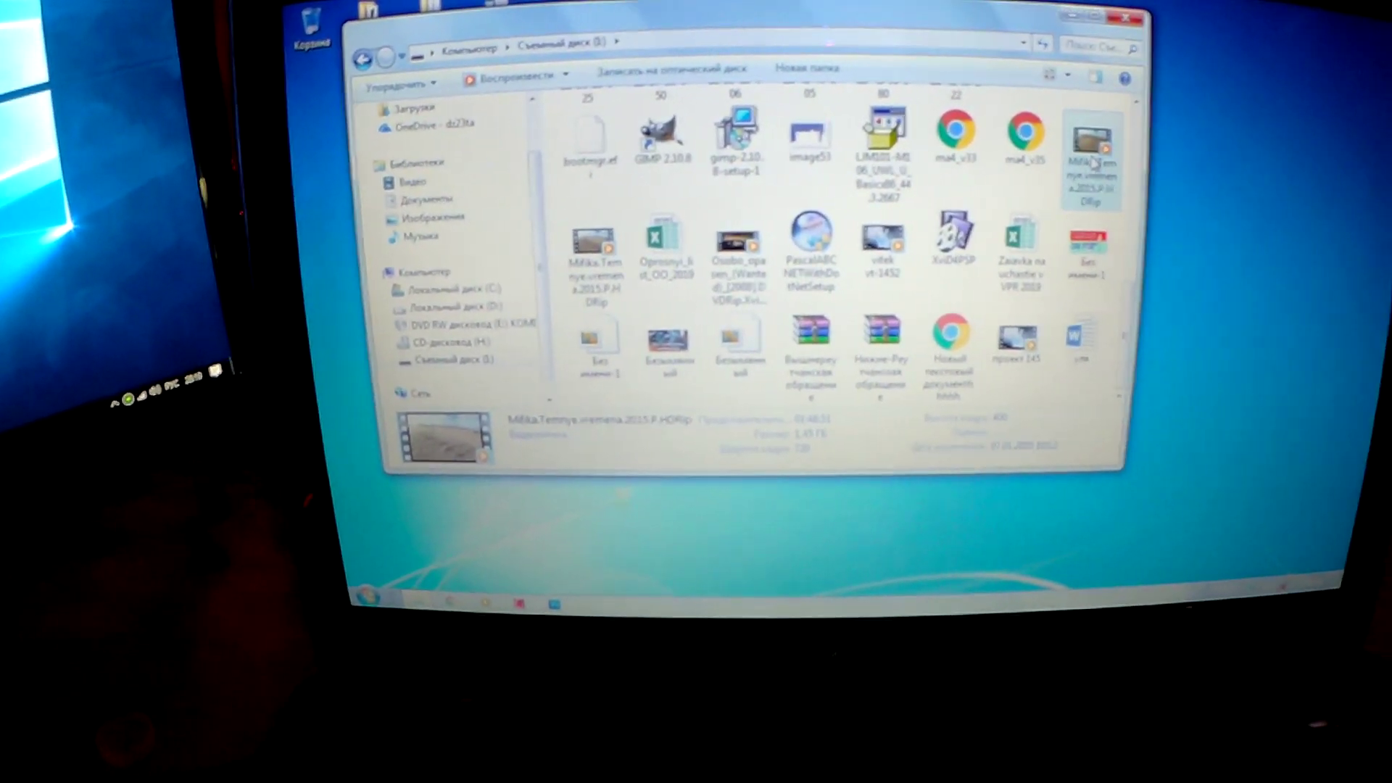
left_click(559, 286)
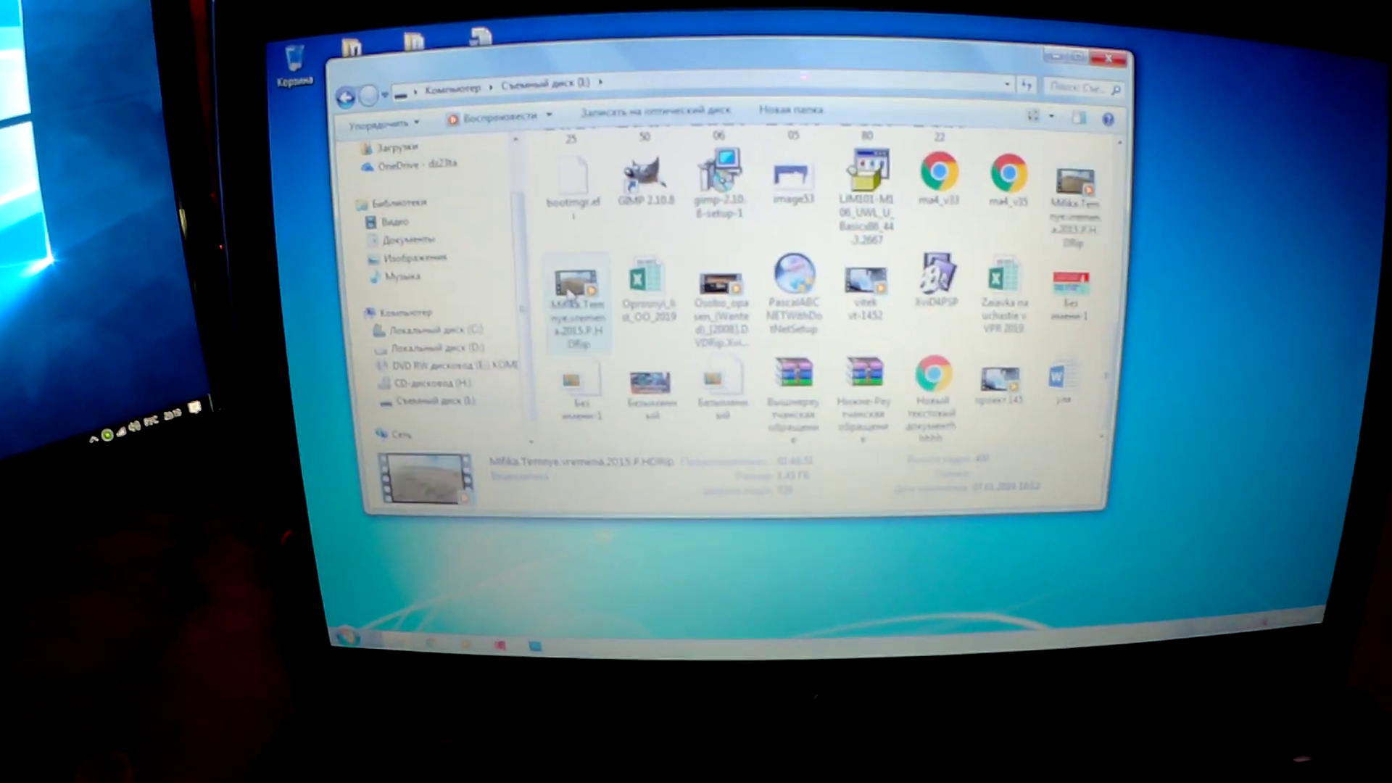
double_click(569, 290)
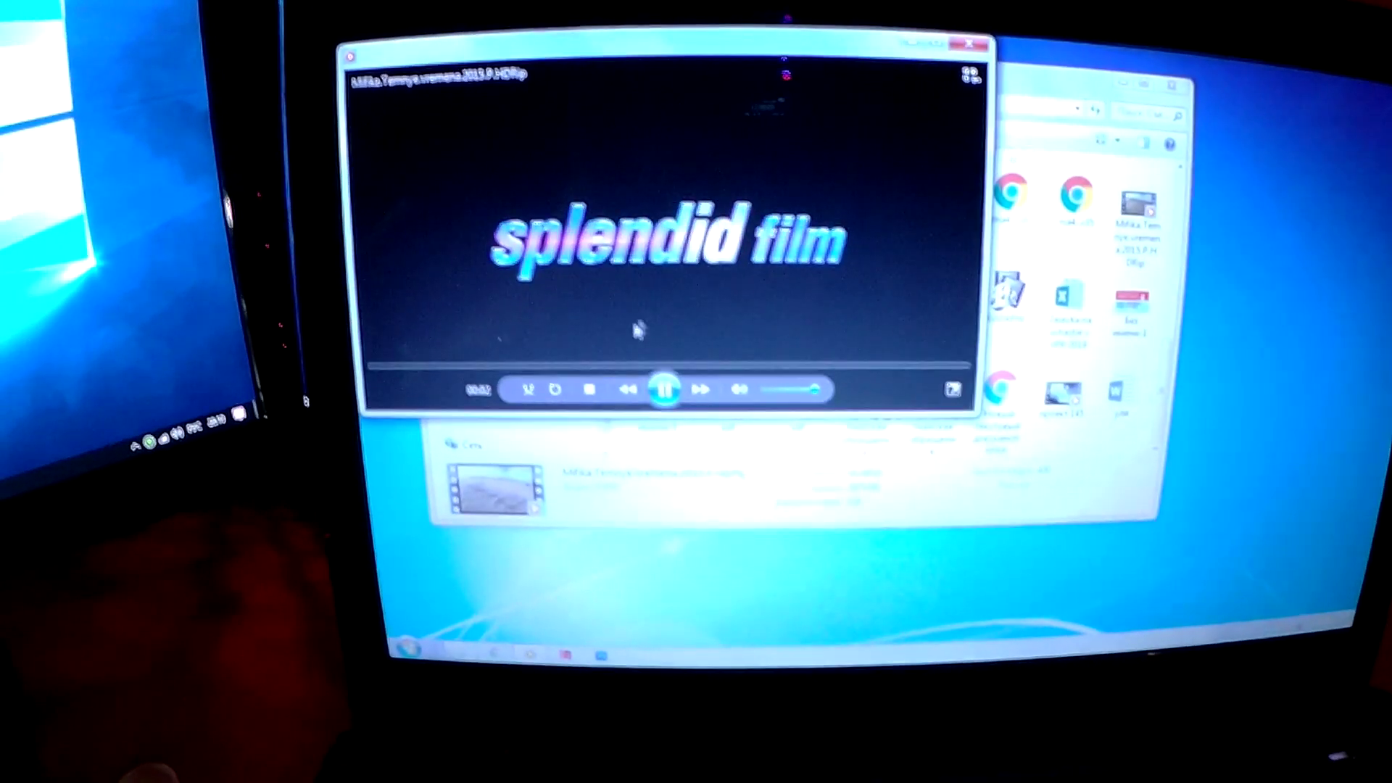
left_click(446, 361)
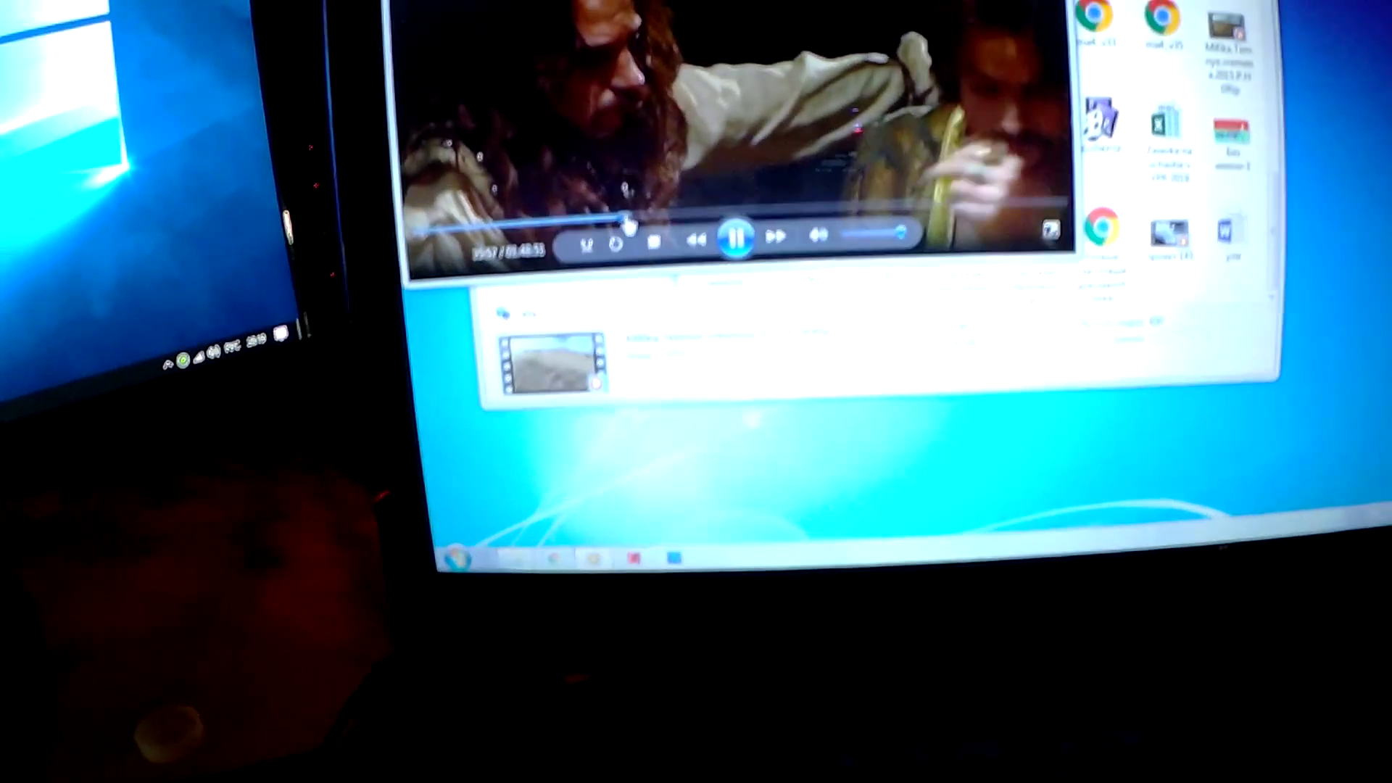
left_click(553, 190)
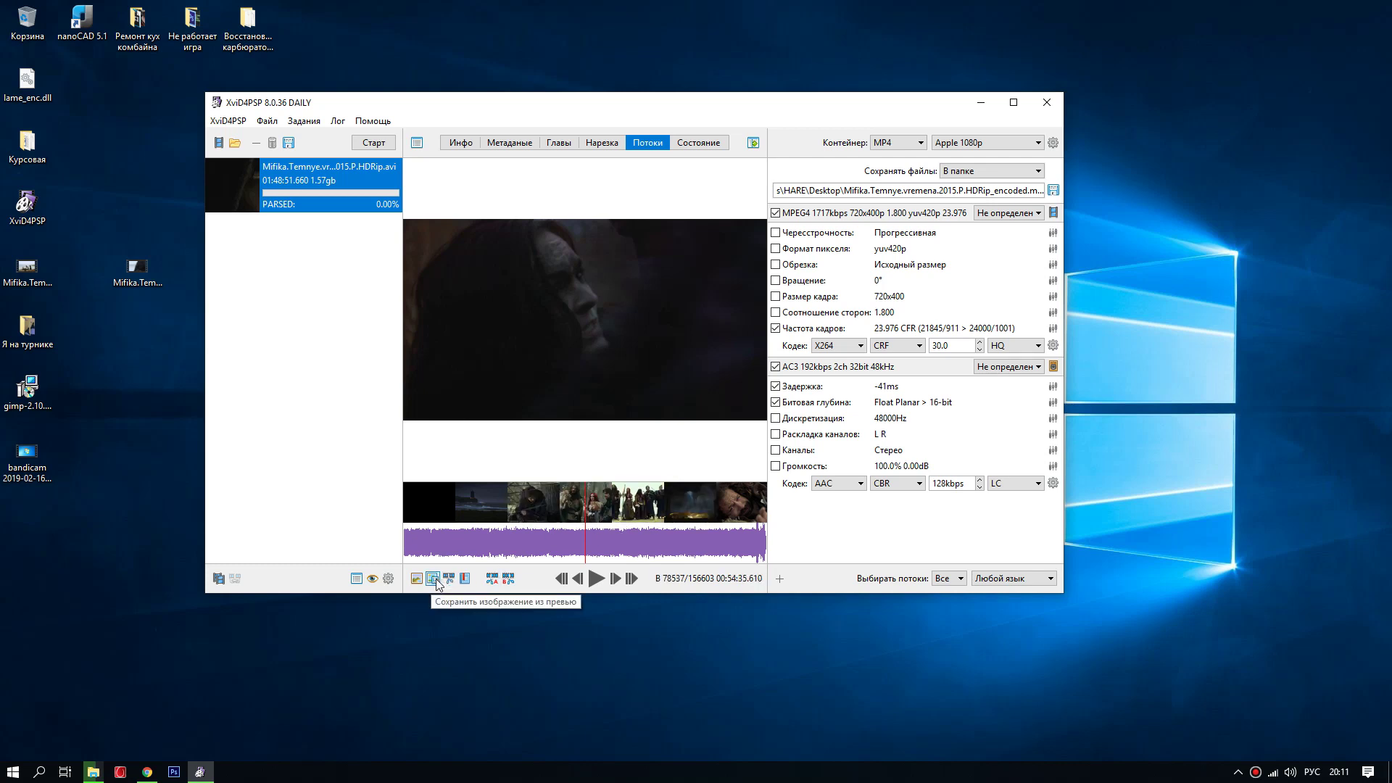
Save the preview frame at 01:06:57.019 to the desktop as a PNG named Mifika.Temnye.vremena.2015.P.HDRip, and view the saved image.
left_click(614, 490)
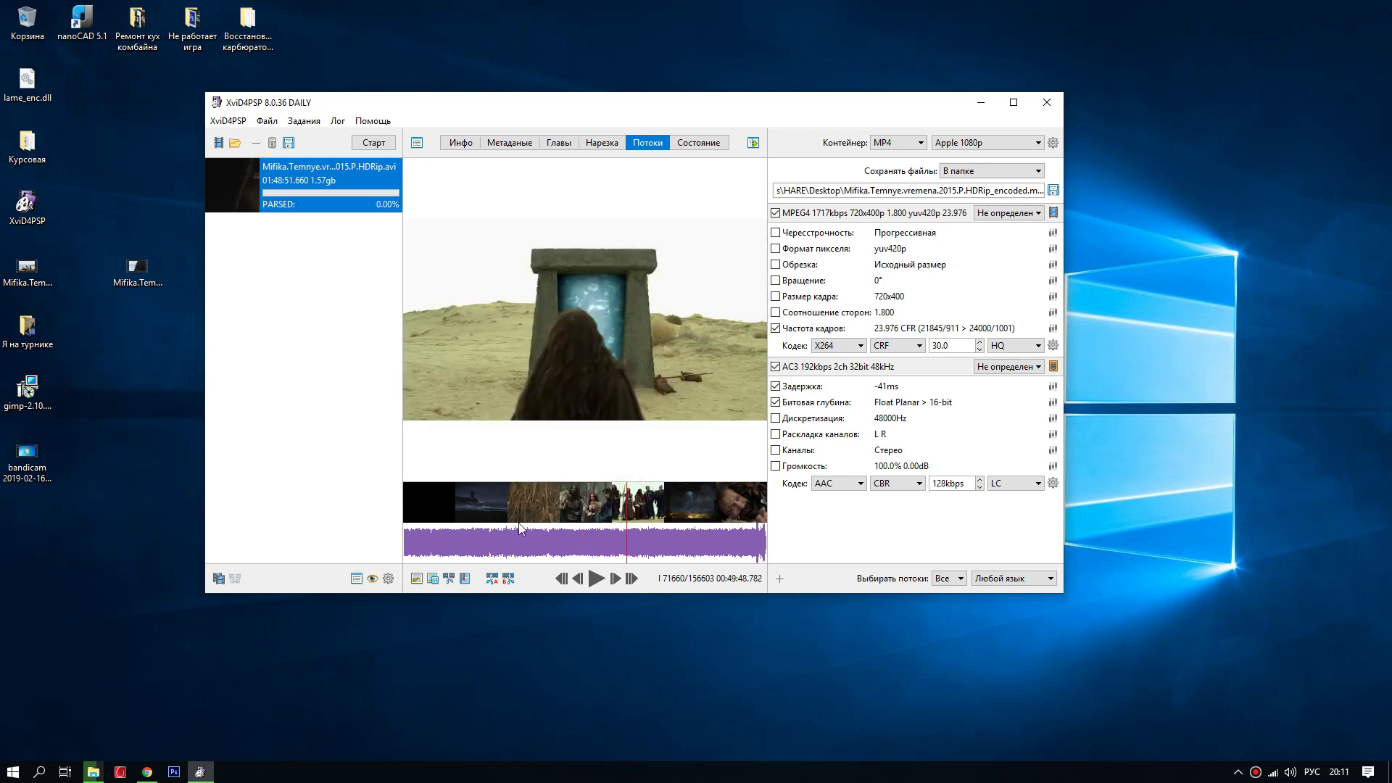
left_click(433, 577)
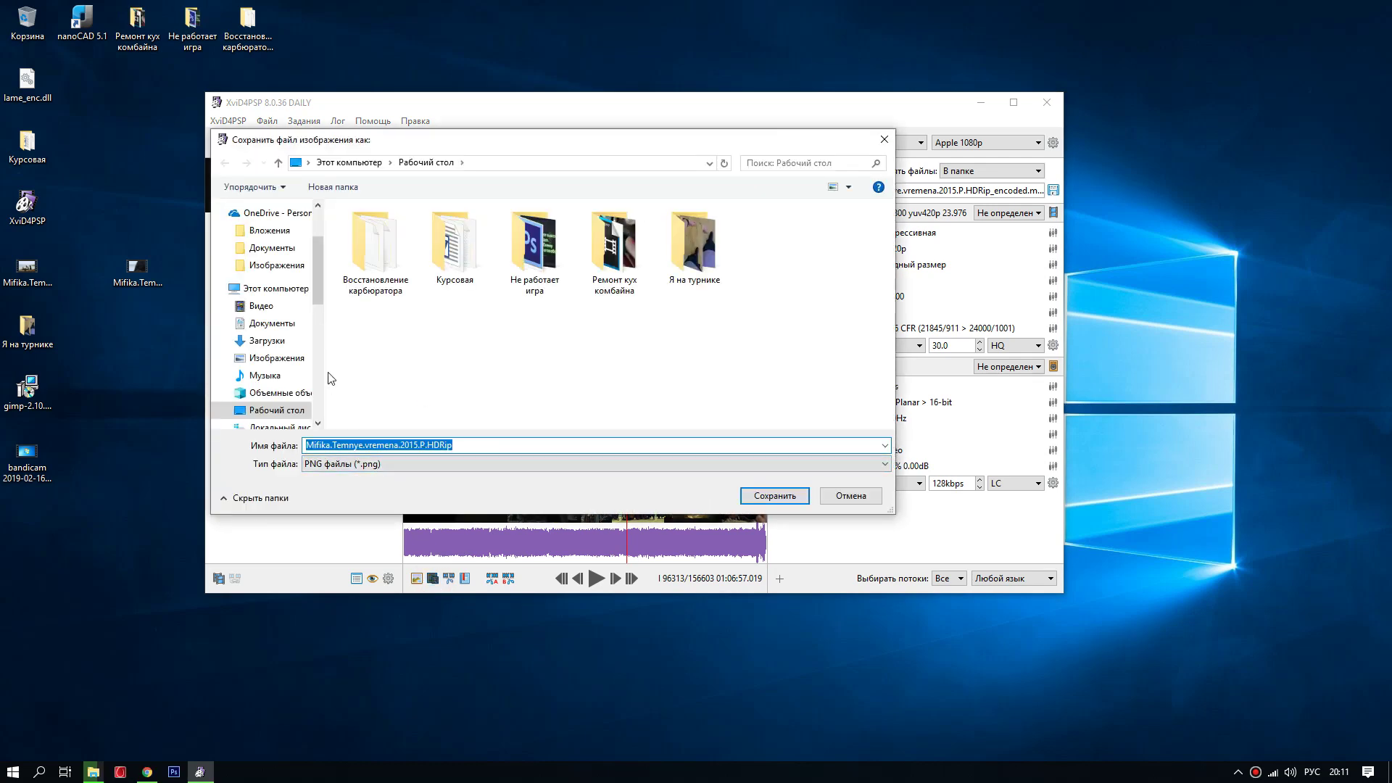
left_click(742, 496)
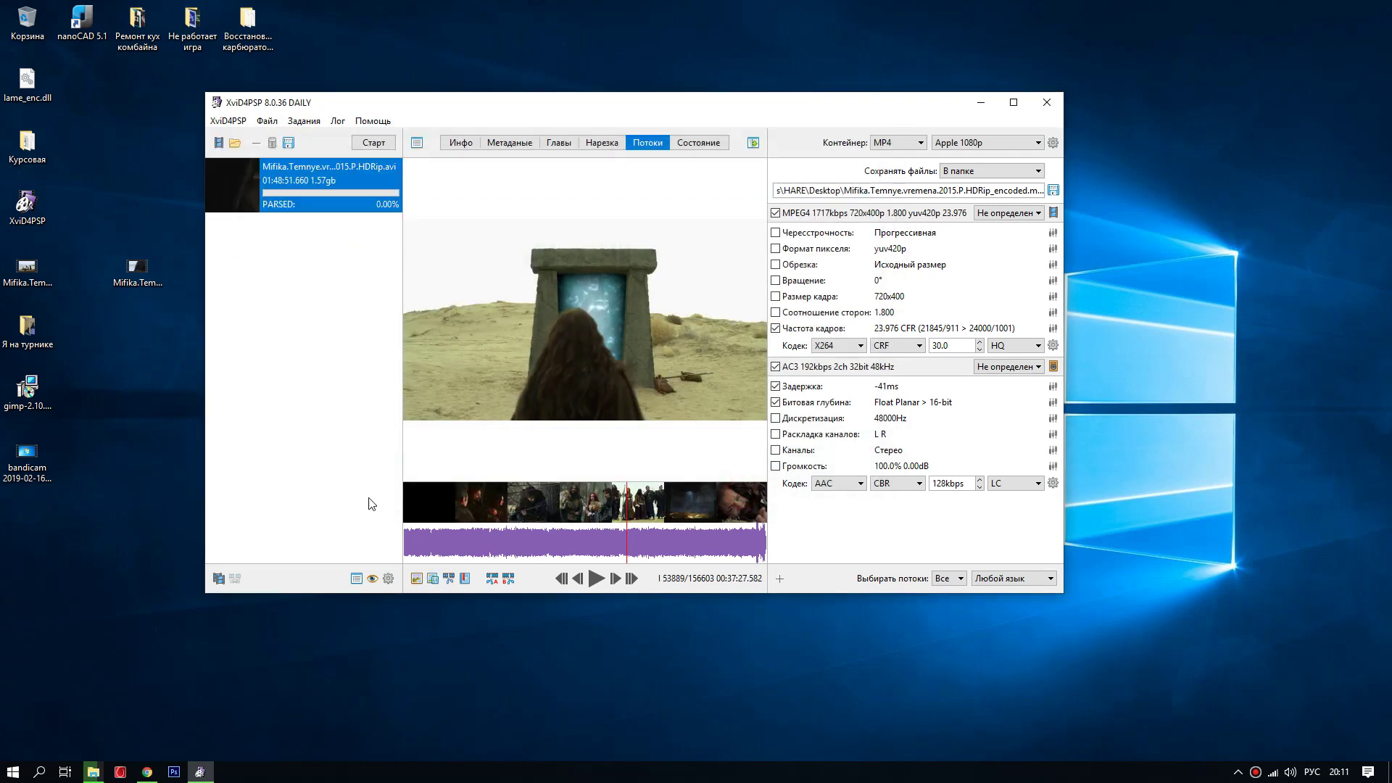
double_click(33, 520)
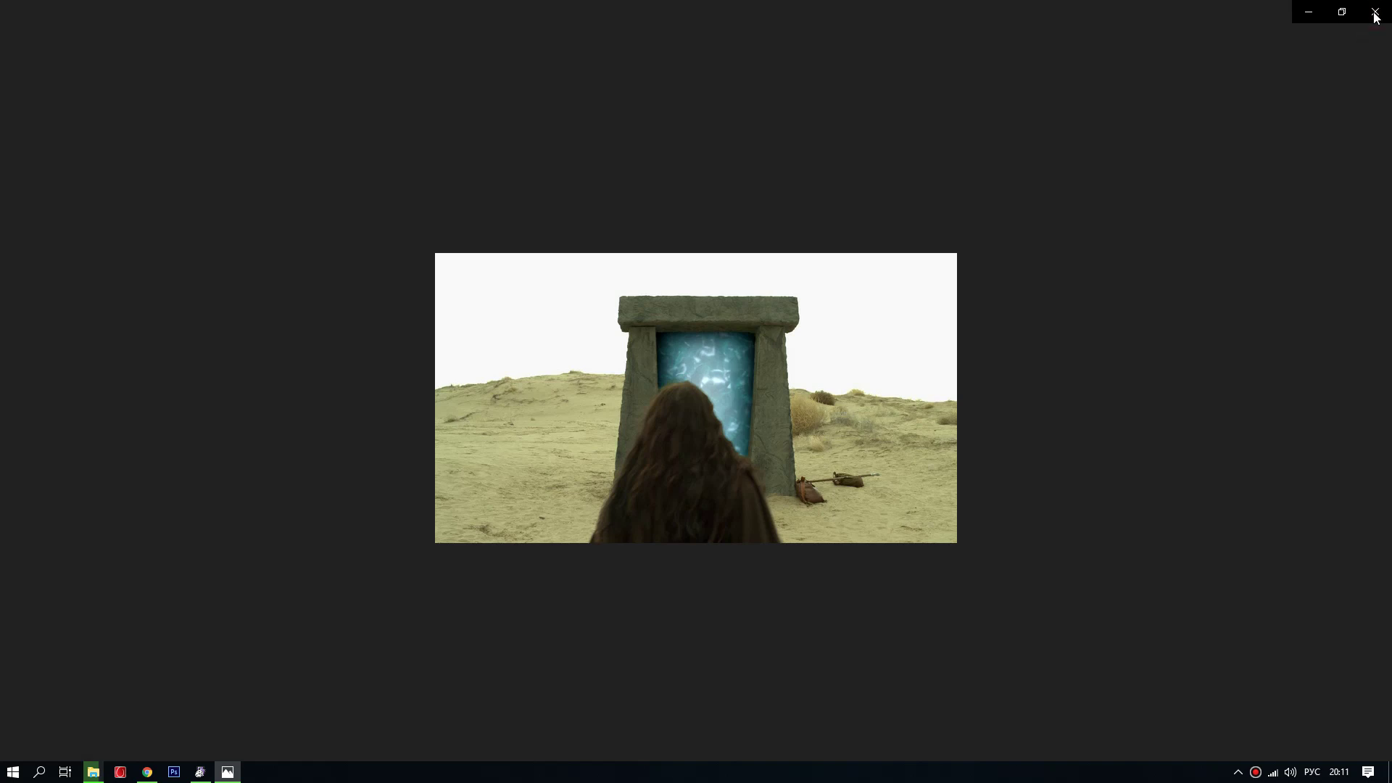
left_click(1375, 18)
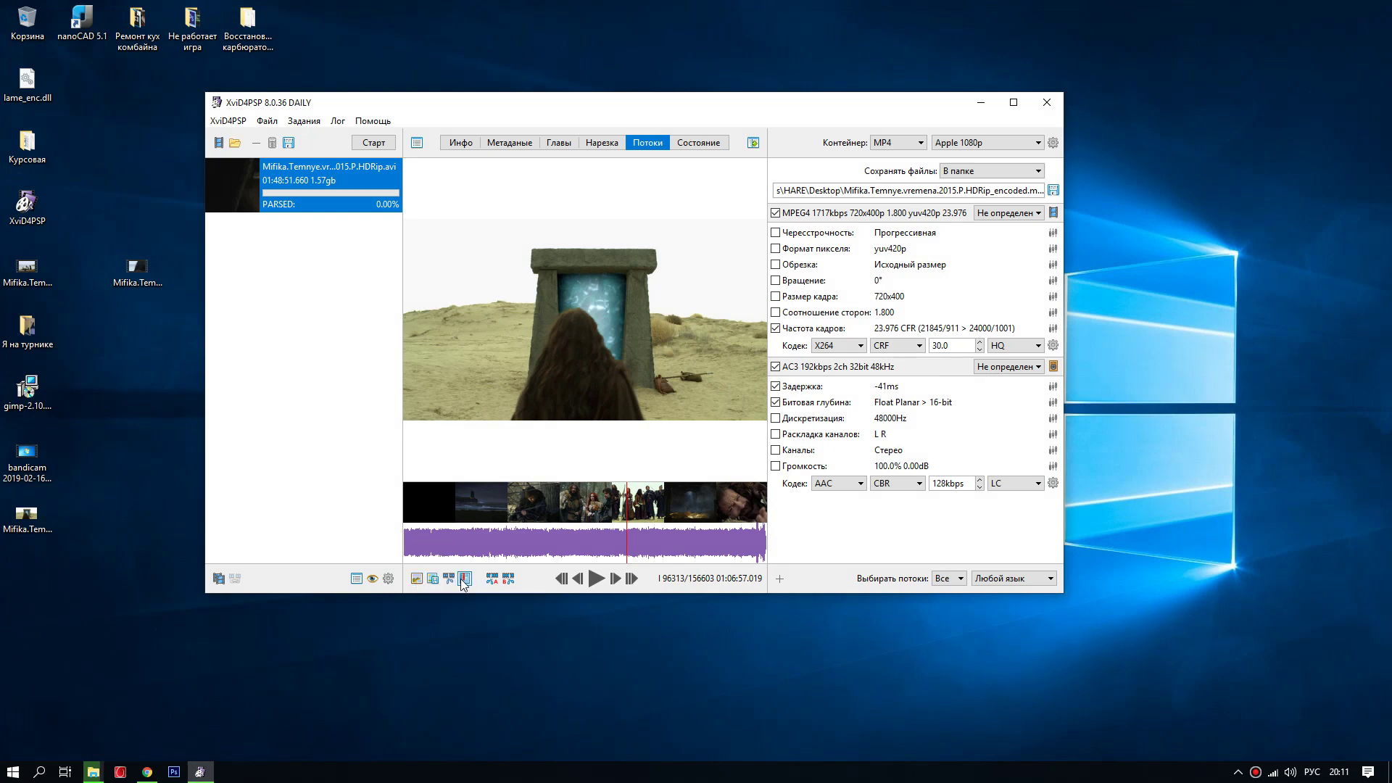
Subscribe to the Новый взгляд channel on YouTube in the browser and turn on its notifications.
mouse_move(297, 180)
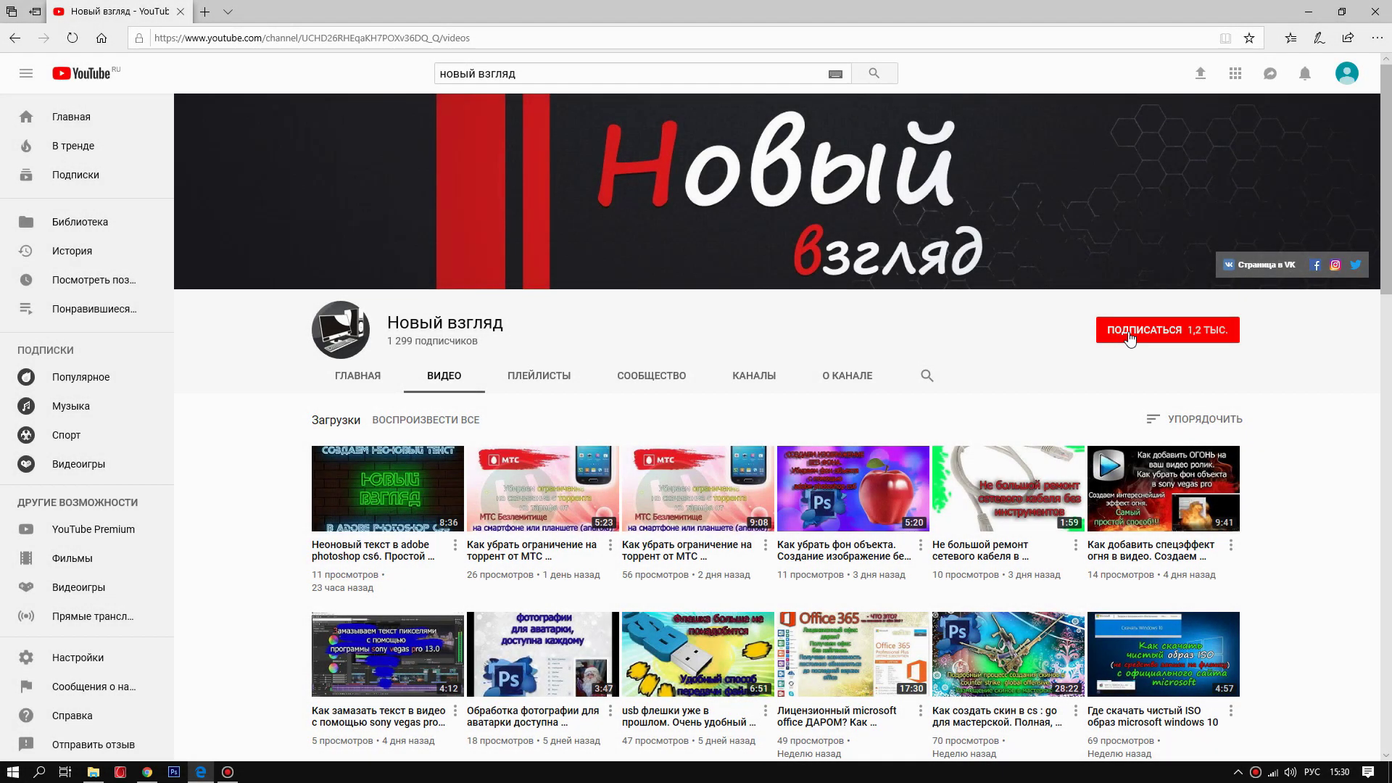
left_click(1129, 335)
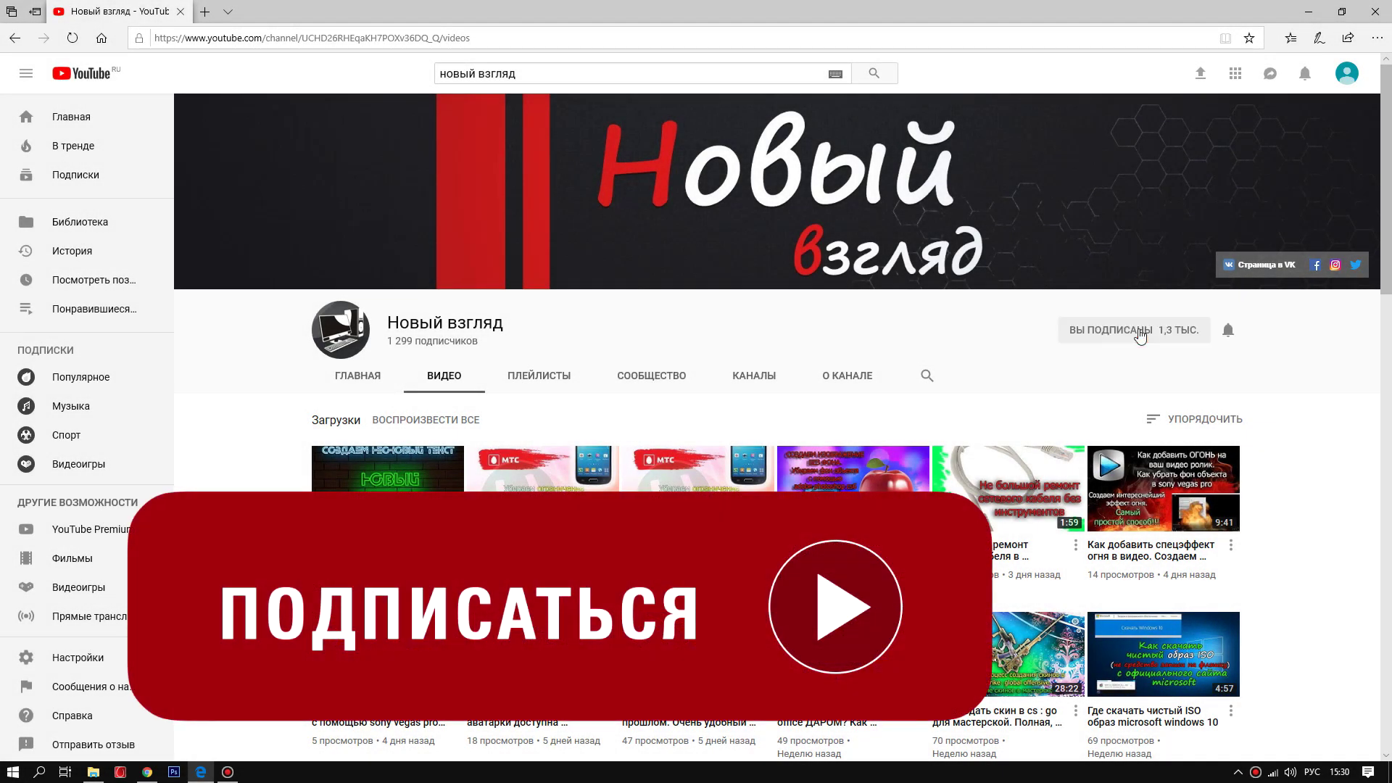
left_click(1229, 332)
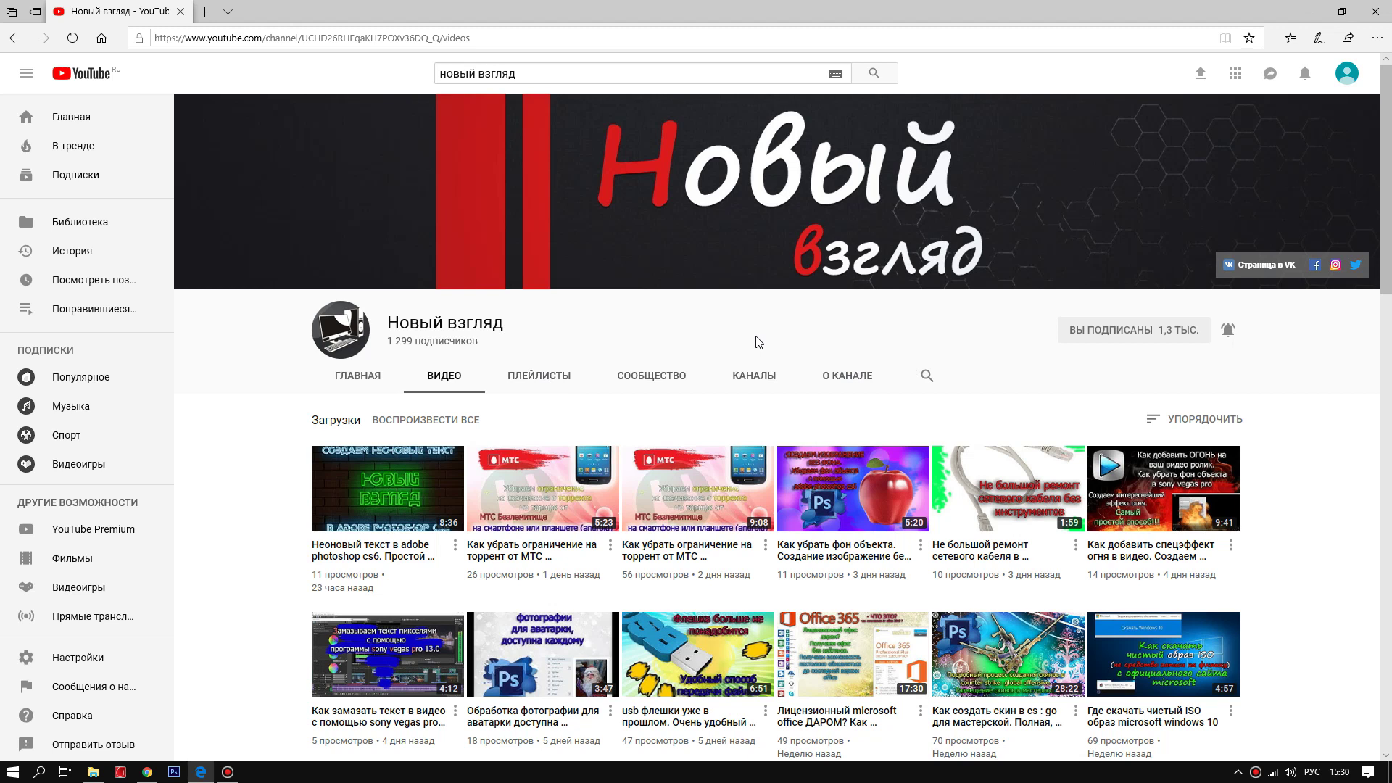
scroll(590, 413, "down", 1)
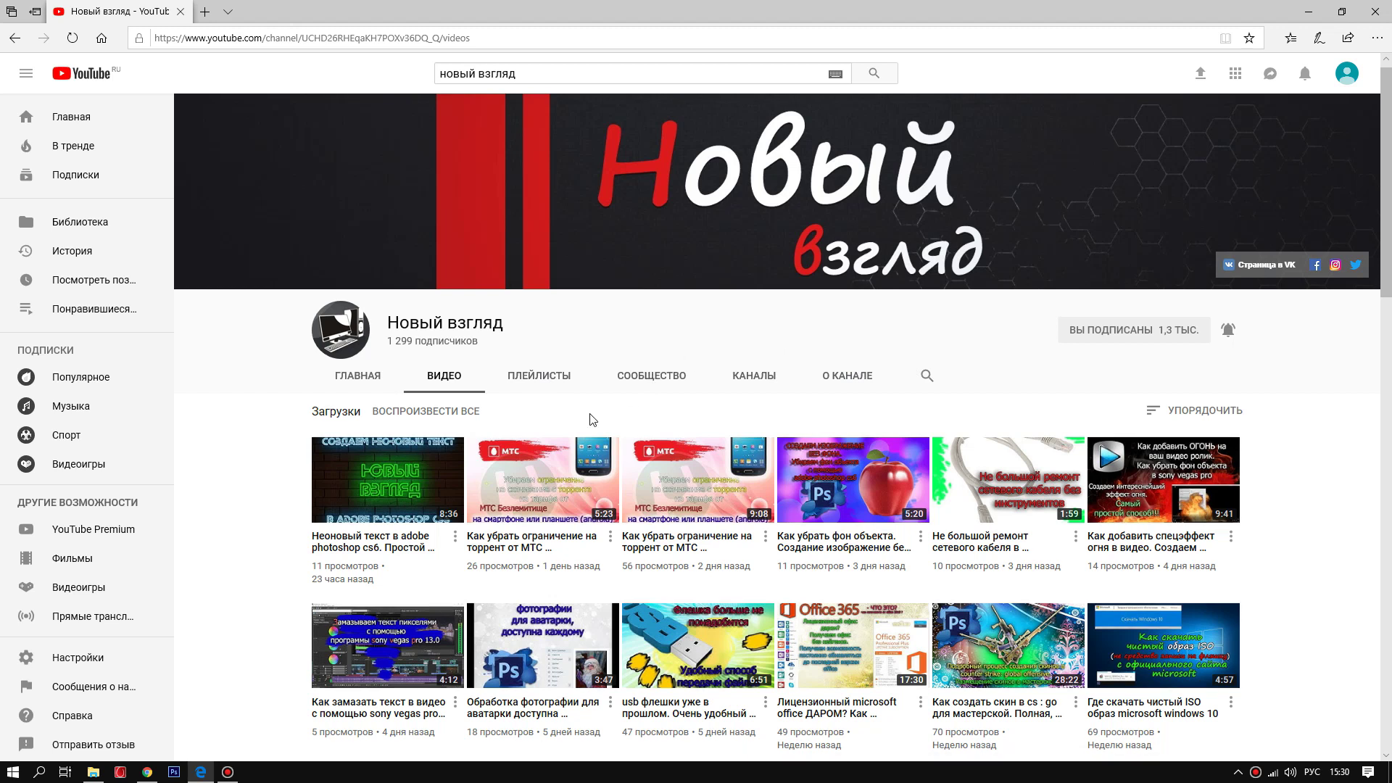
scroll(531, 433, "up", 1)
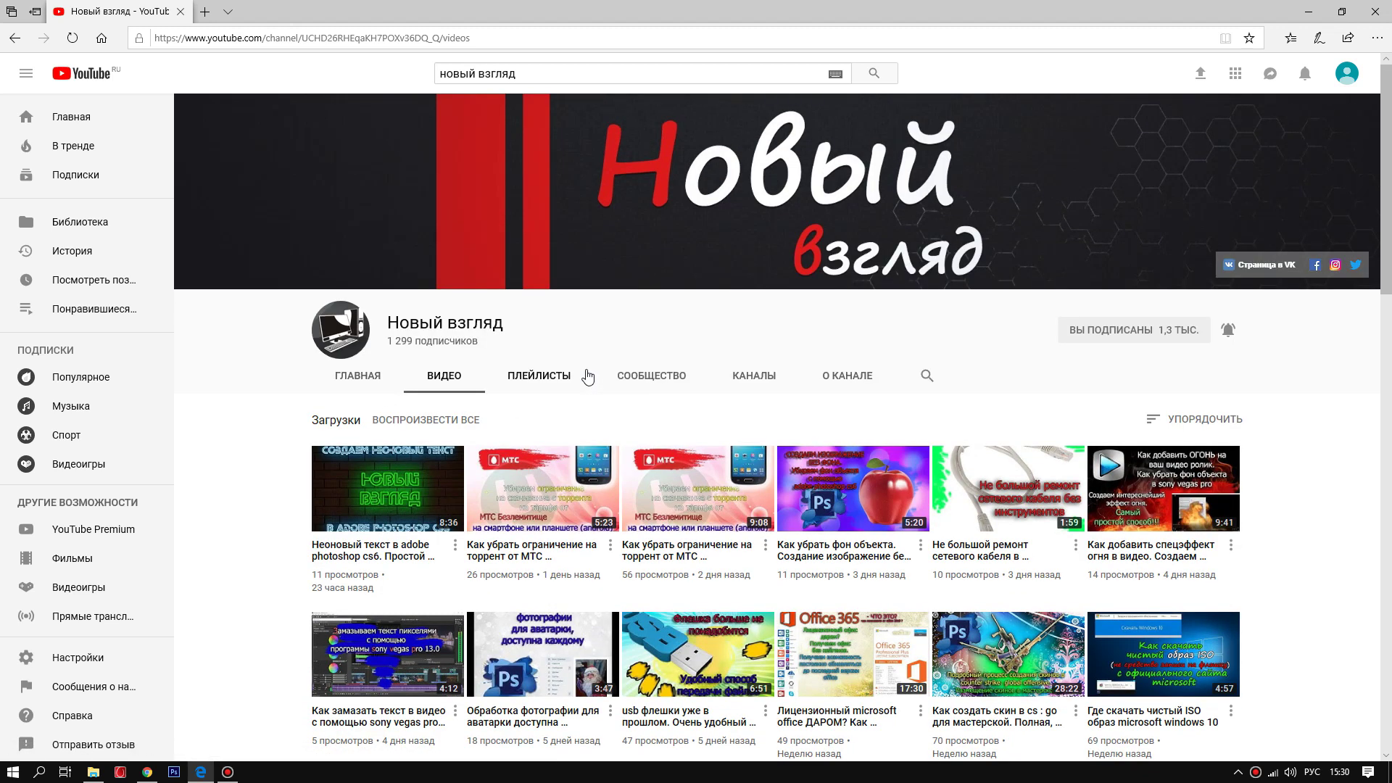
scroll(556, 434, "down", 1)
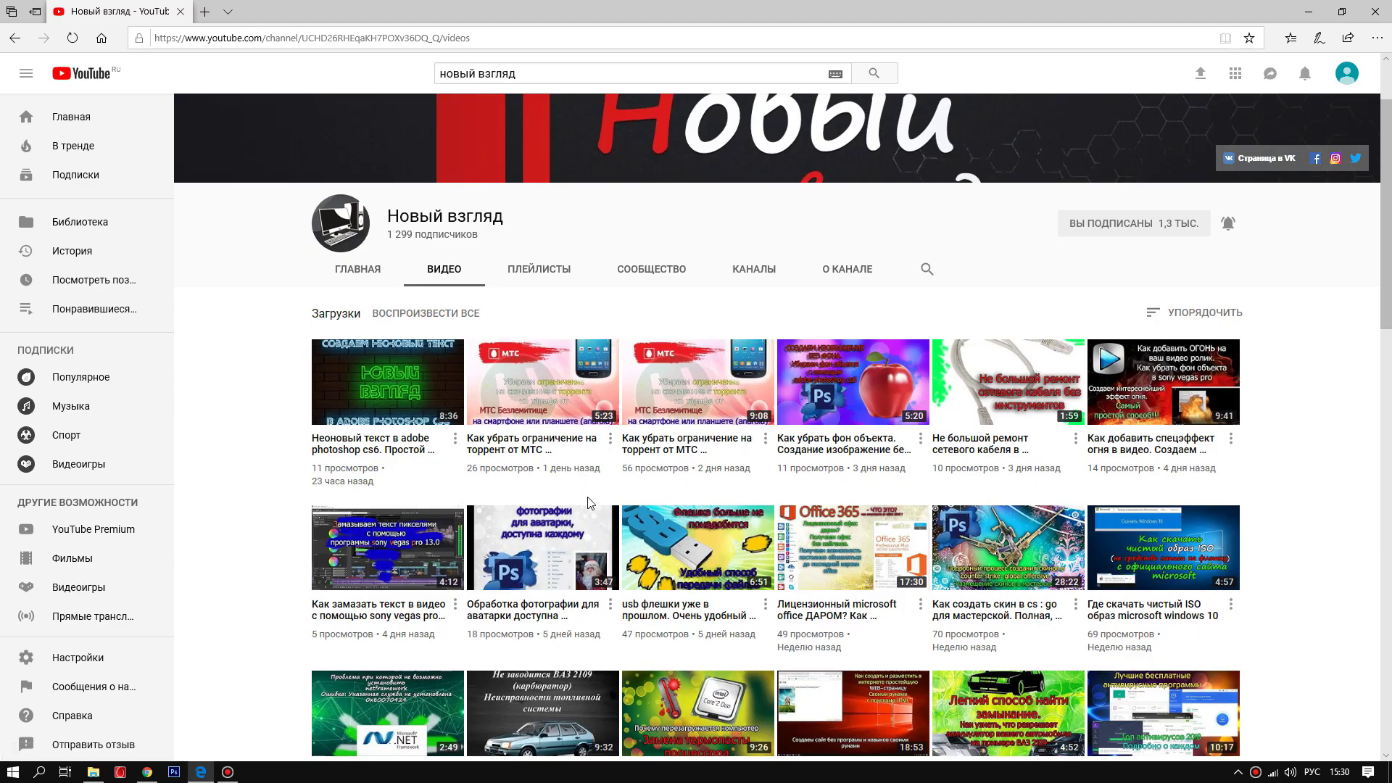
scroll(588, 500, "down", 1)
scroll(589, 507, "down", 2)
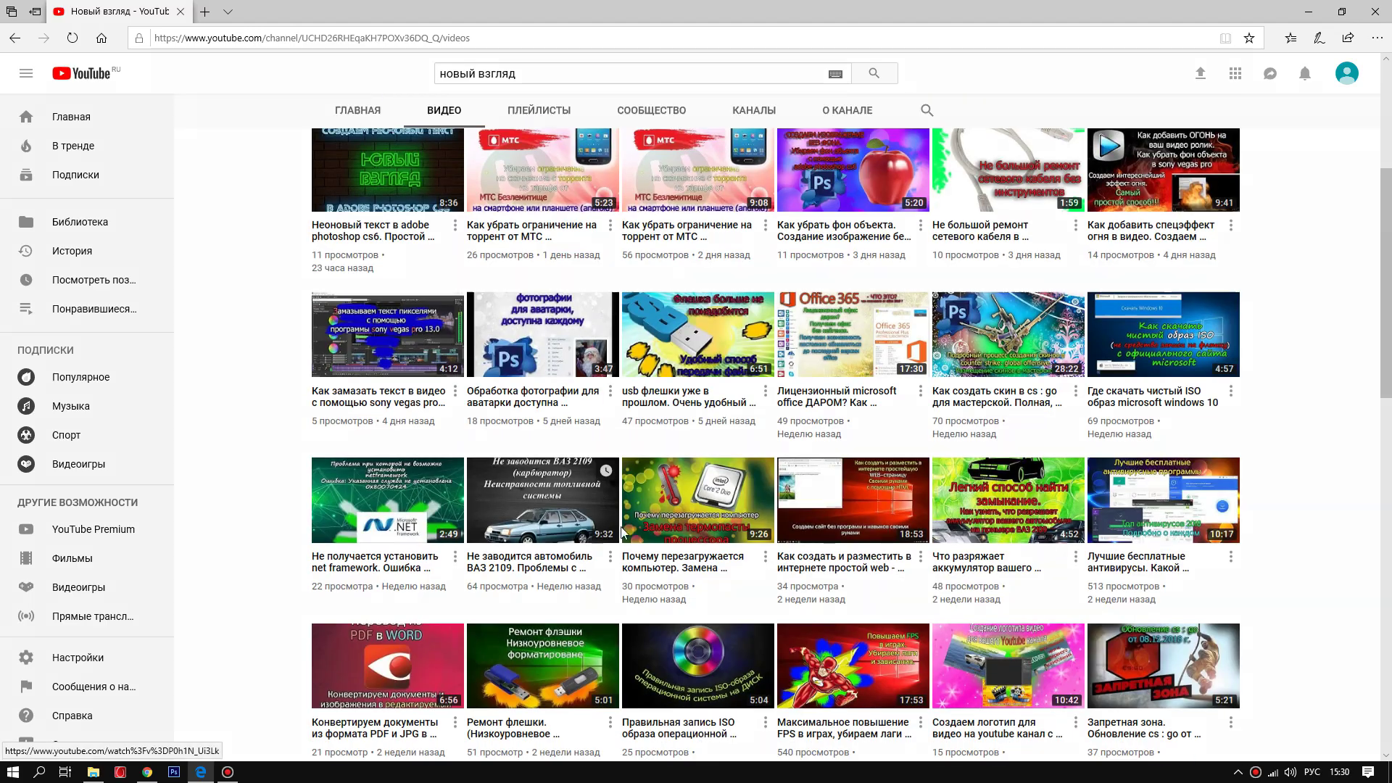
scroll(843, 570, "up", 2)
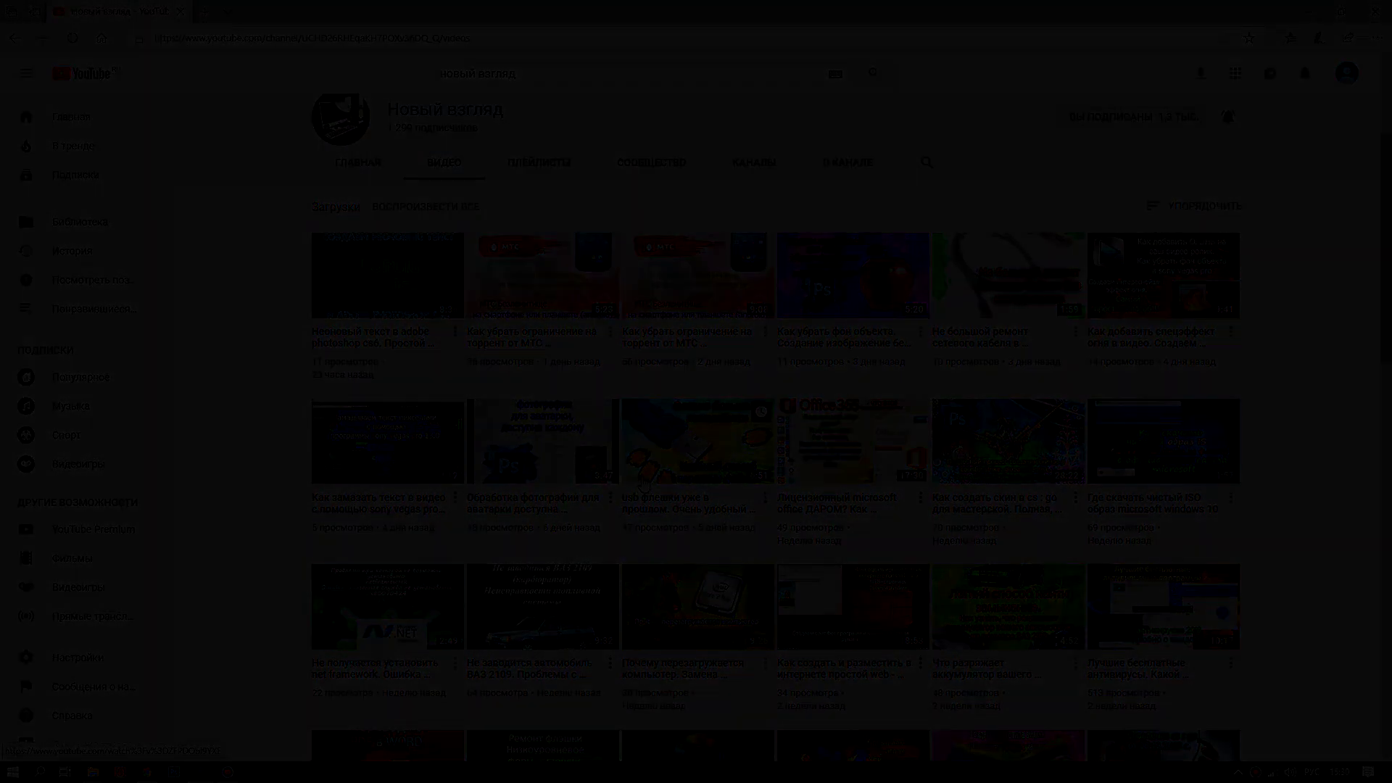